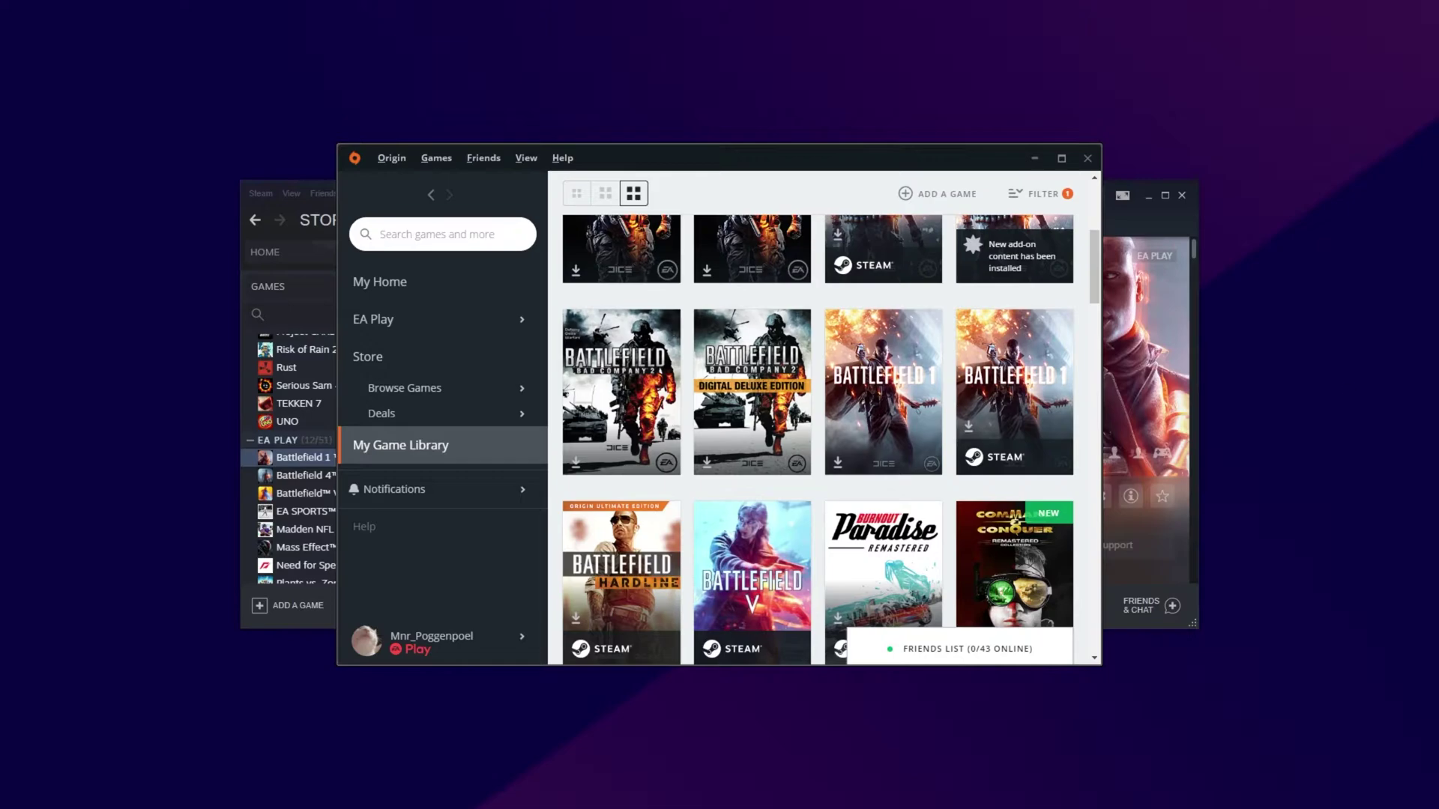
- Start the Battlefield 1 download and accept English US to reach the 69.51 GB download dialog
left_click(873, 341)
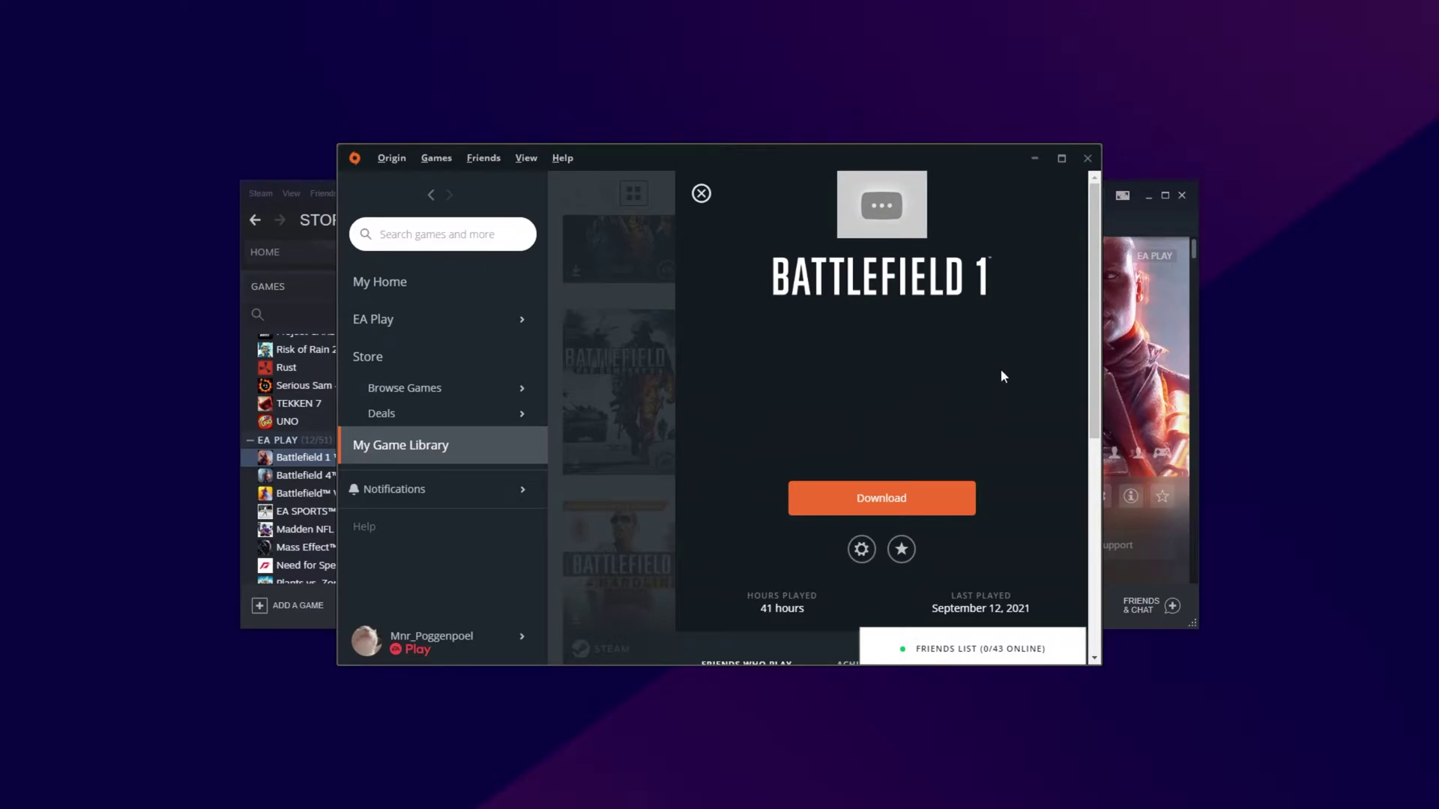
key("Escape")
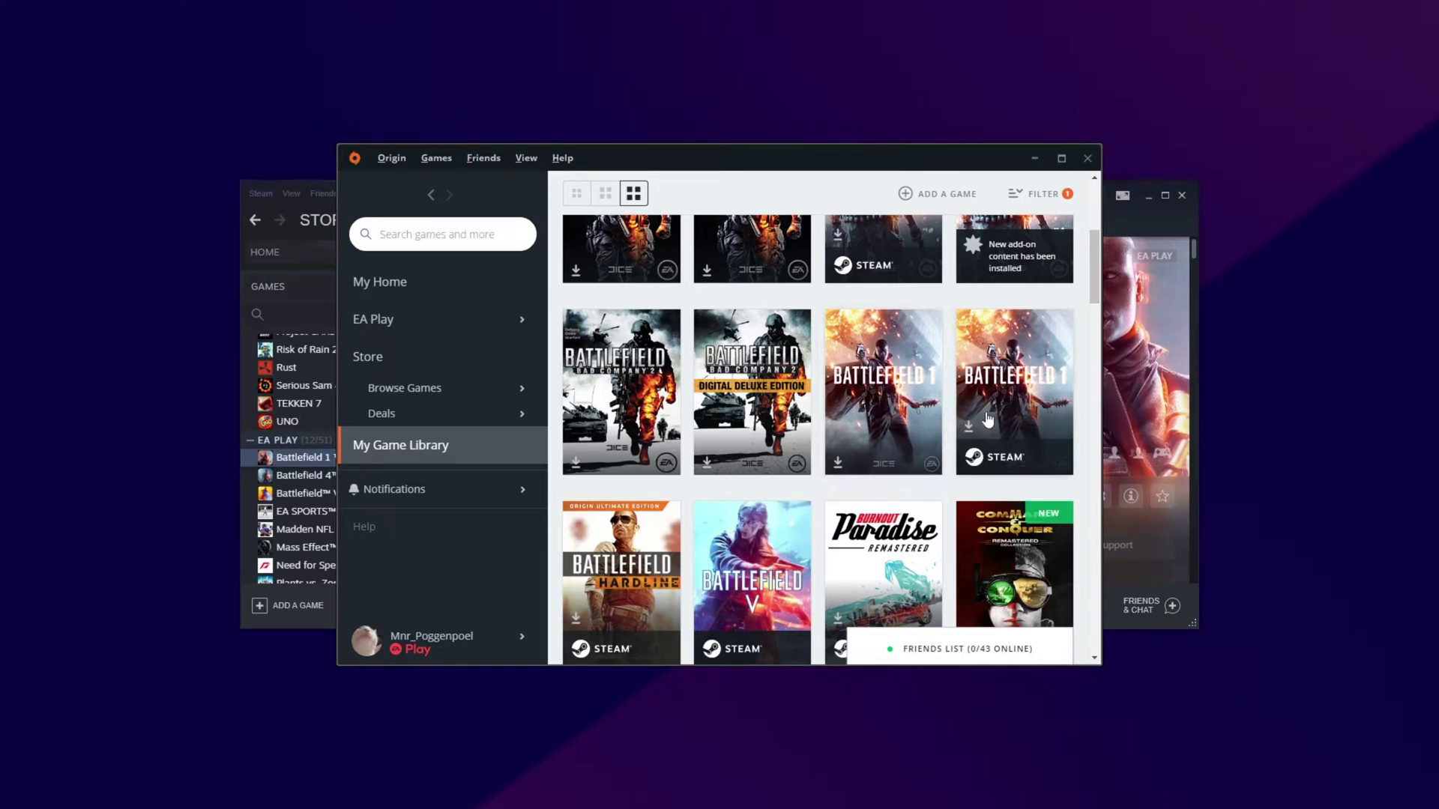
left_click(918, 427)
left_click(911, 505)
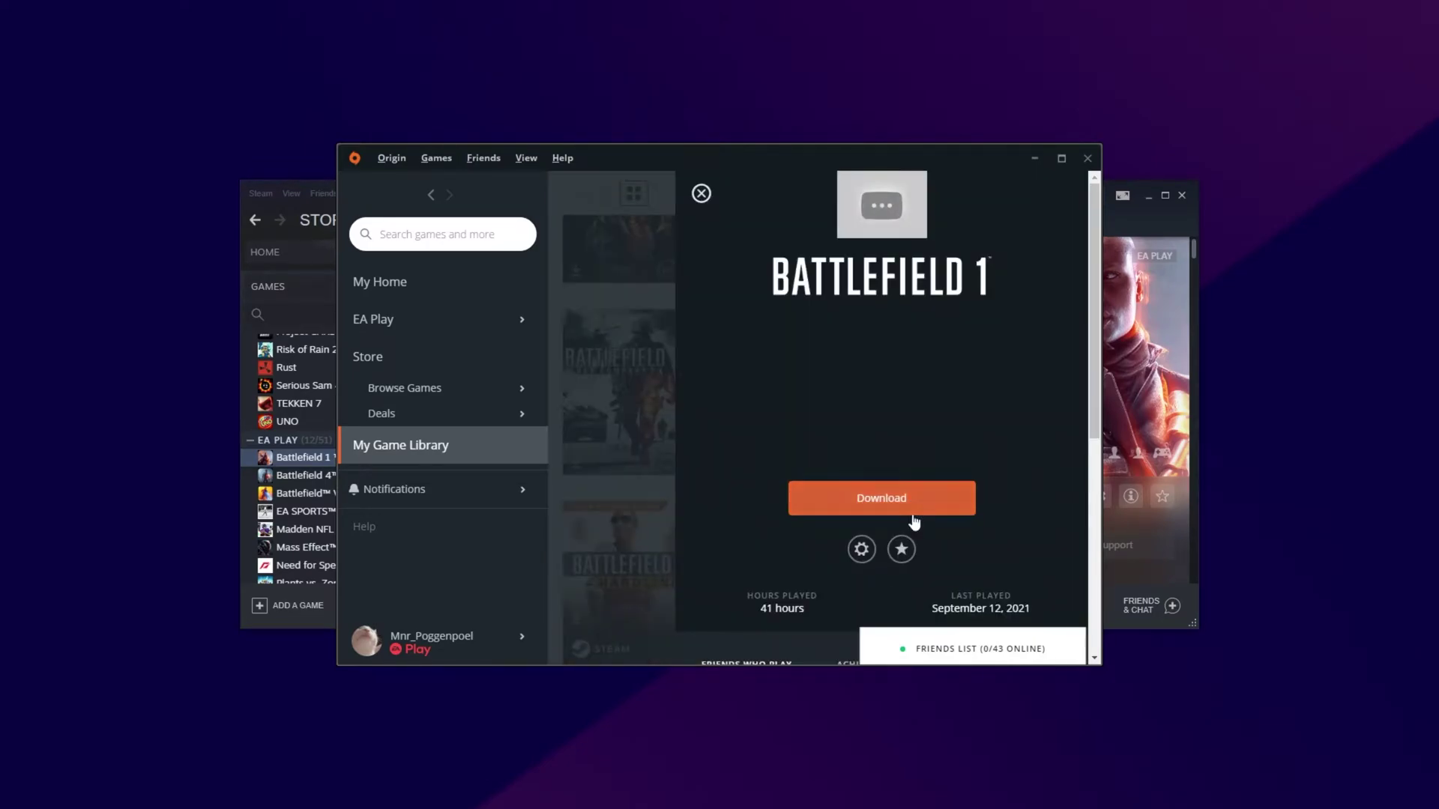
left_click(651, 404)
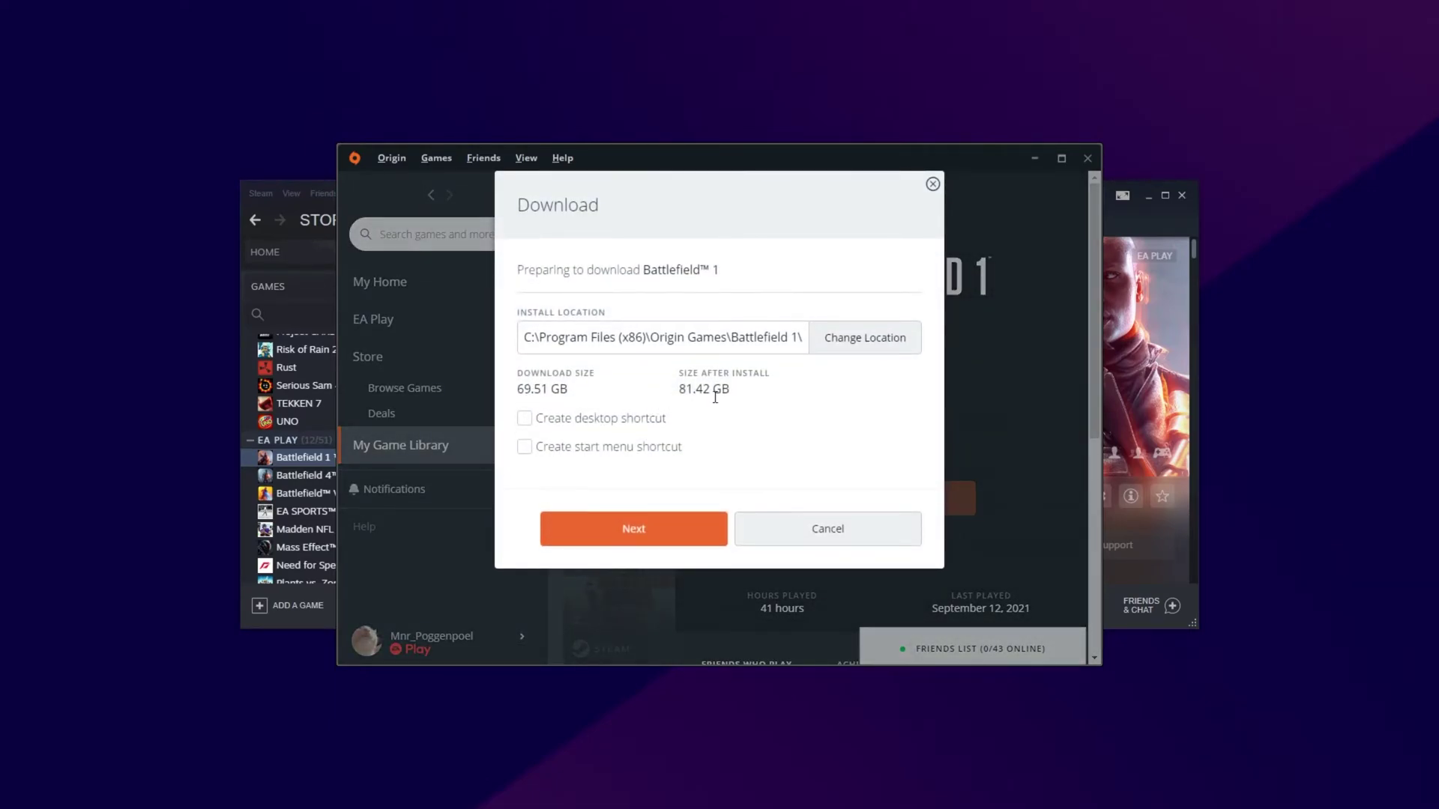
- Change the Battlefield 1 install location to the A:\Games\Origin folder
left_click(833, 346)
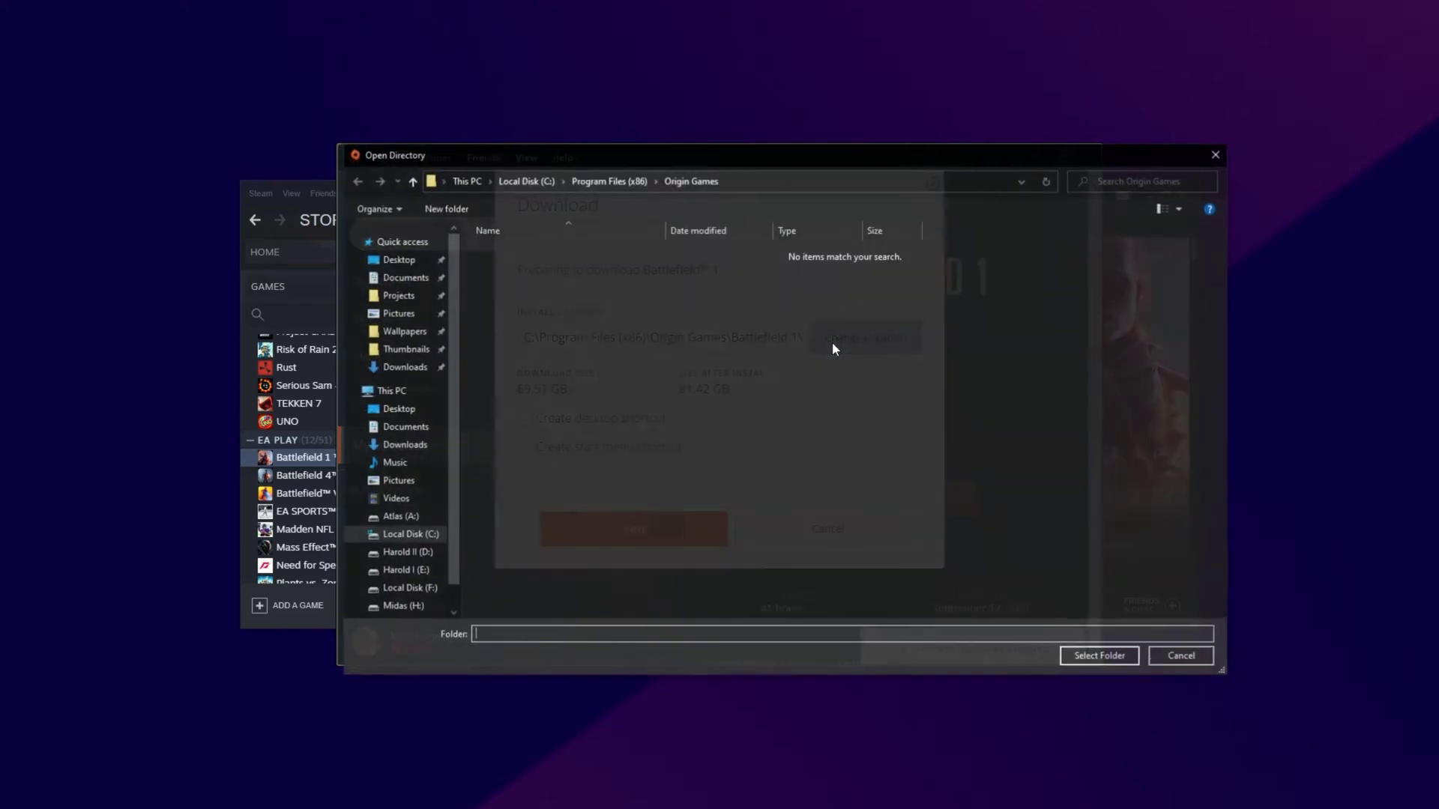
left_click_drag(726, 155, 665, 153)
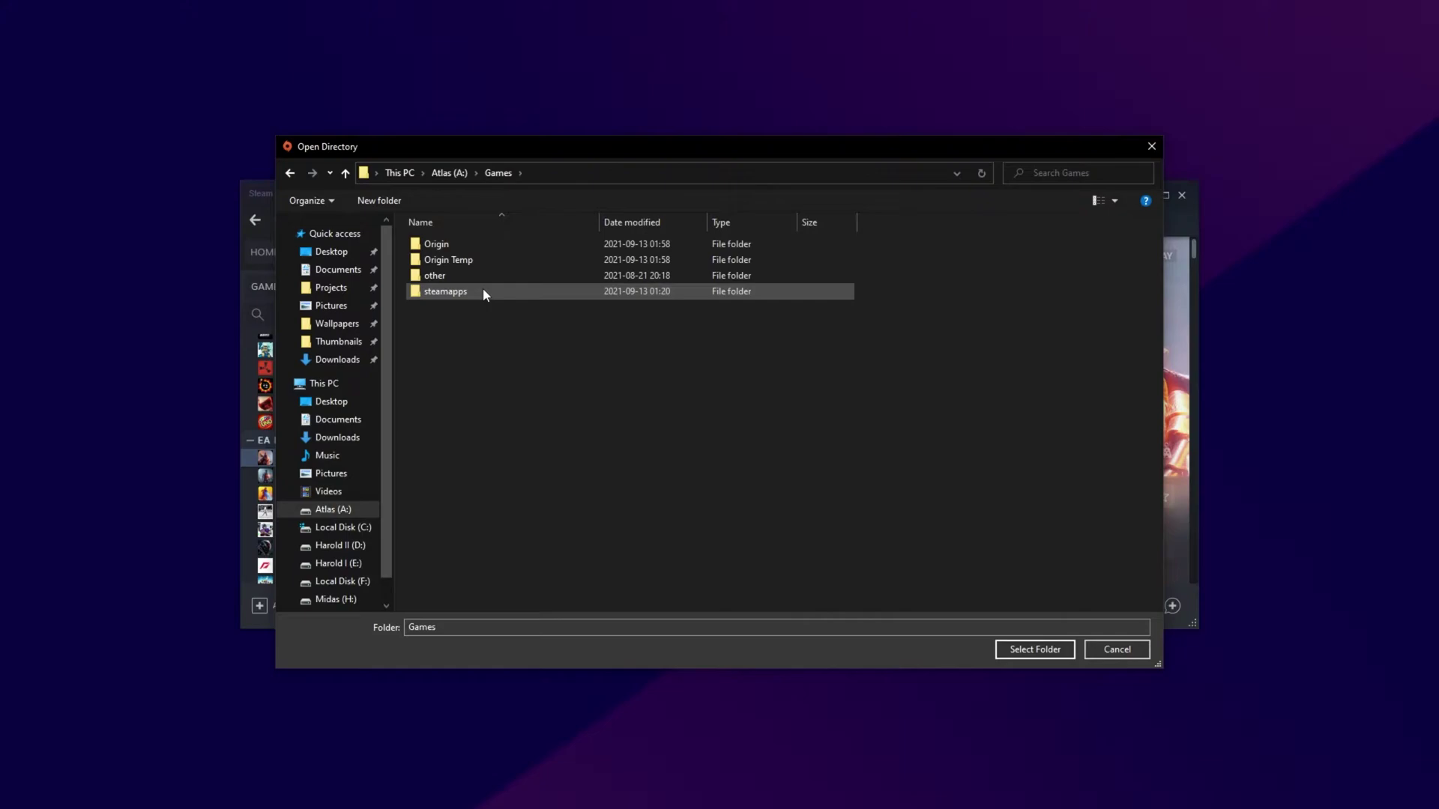
left_click(612, 297)
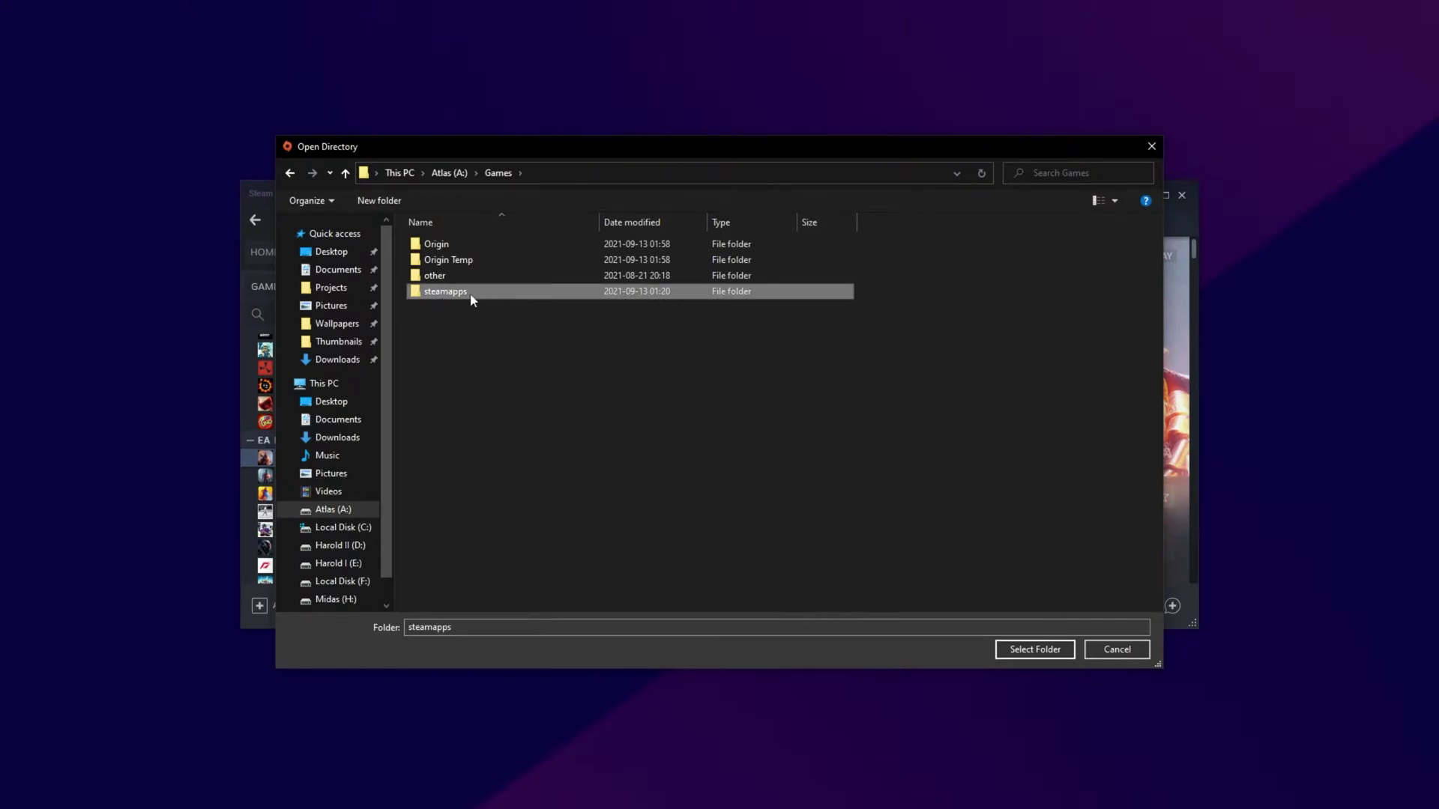
left_click(460, 247)
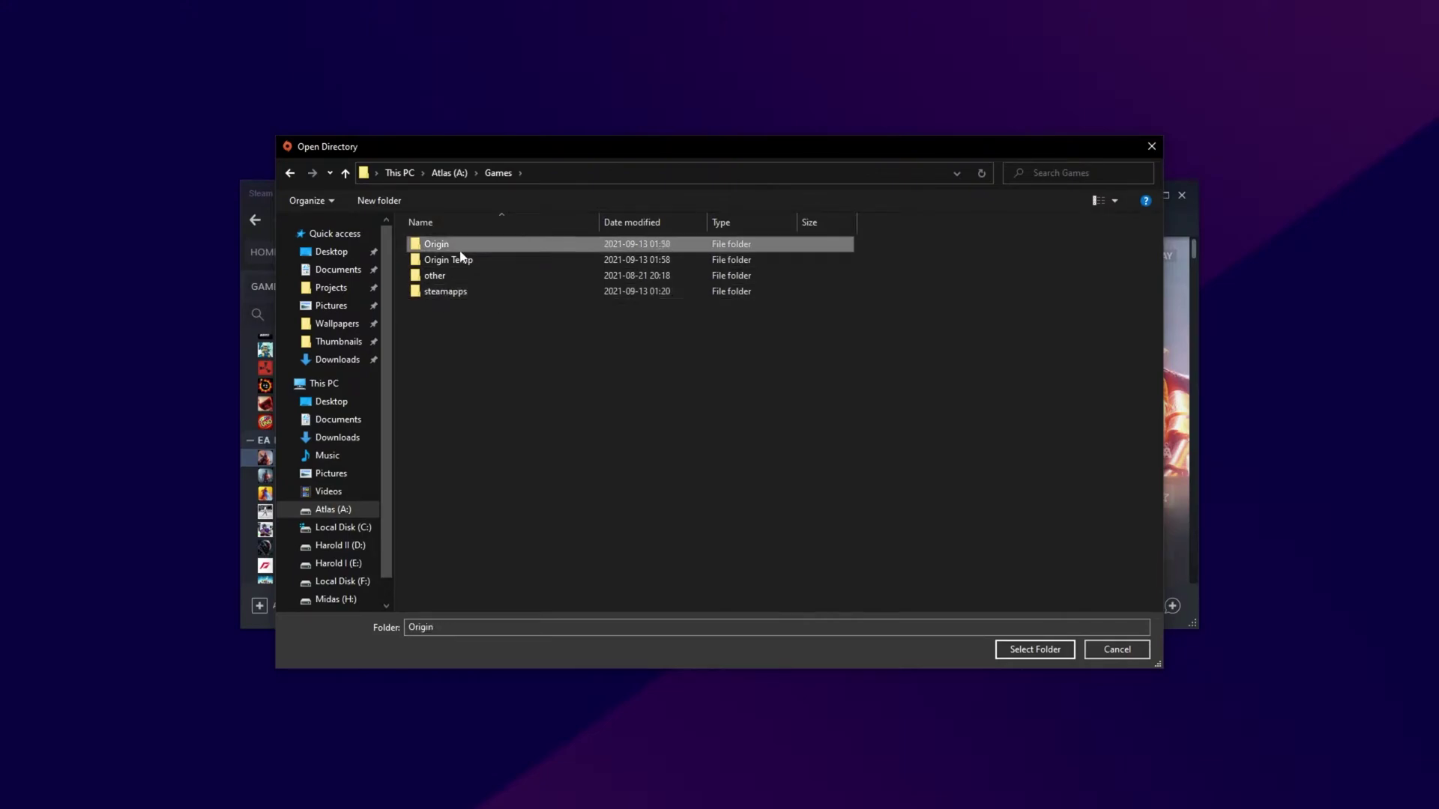
double_click(460, 249)
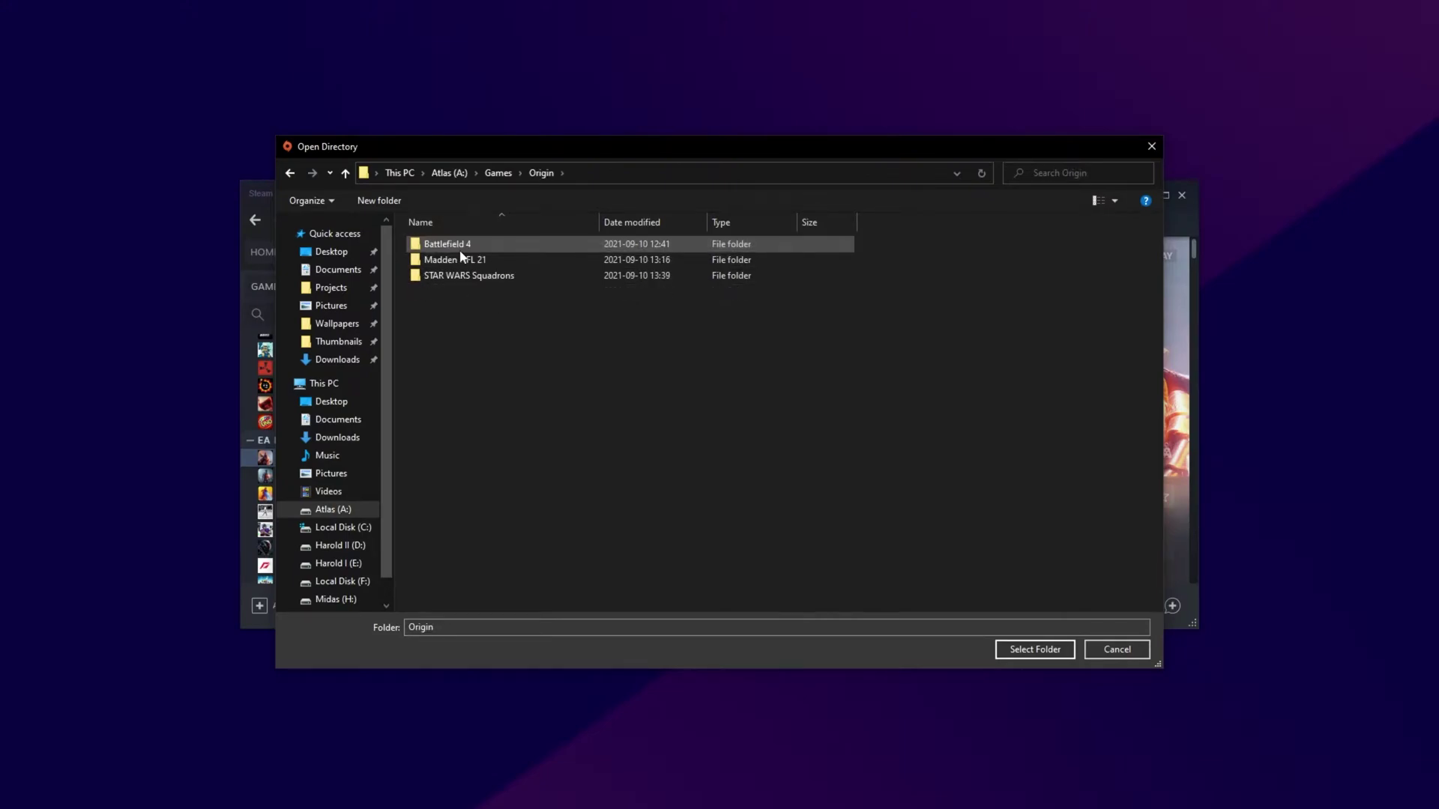
left_click(1022, 649)
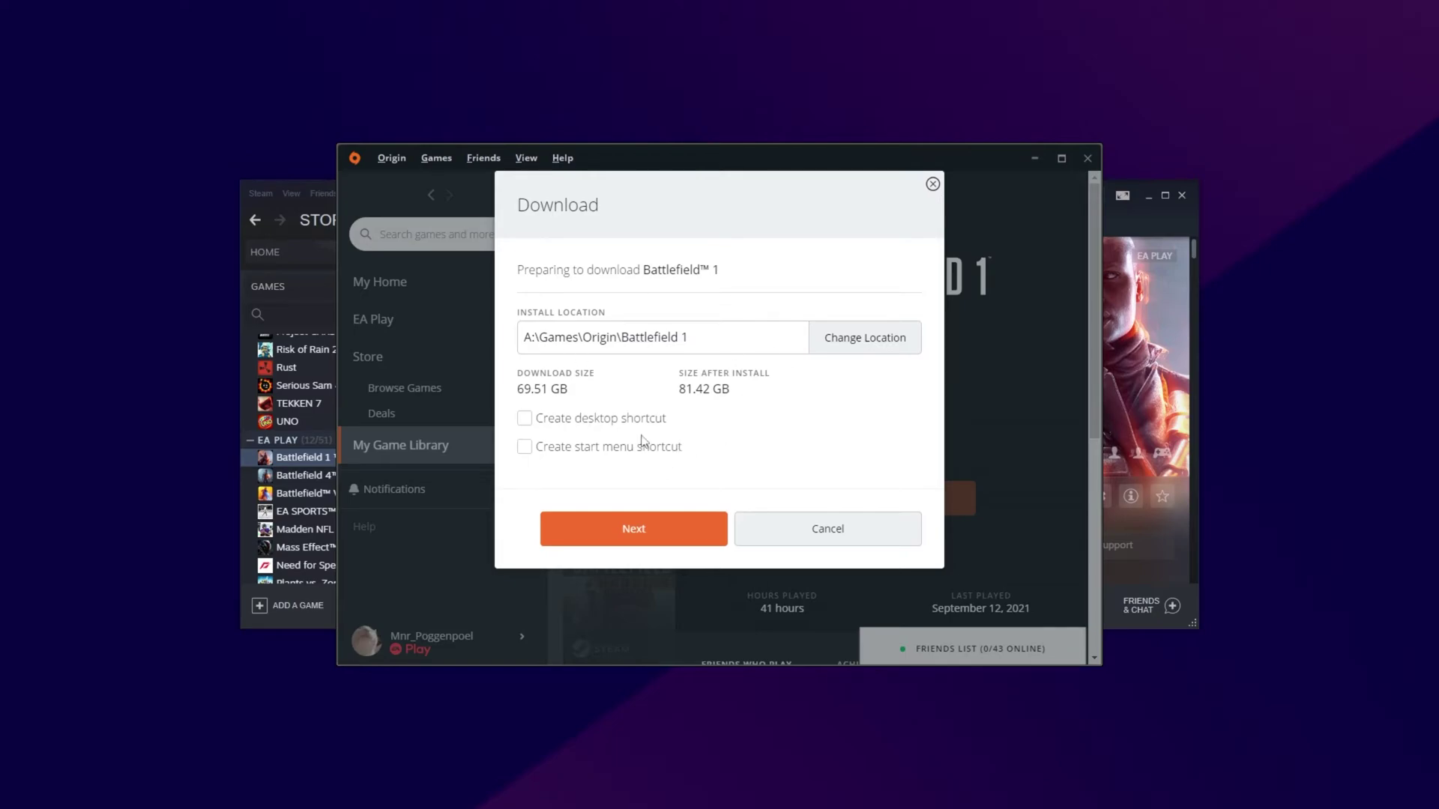
- Accept the licence agreements and begin downloading Battlefield 1
left_click(658, 534)
left_click(521, 389)
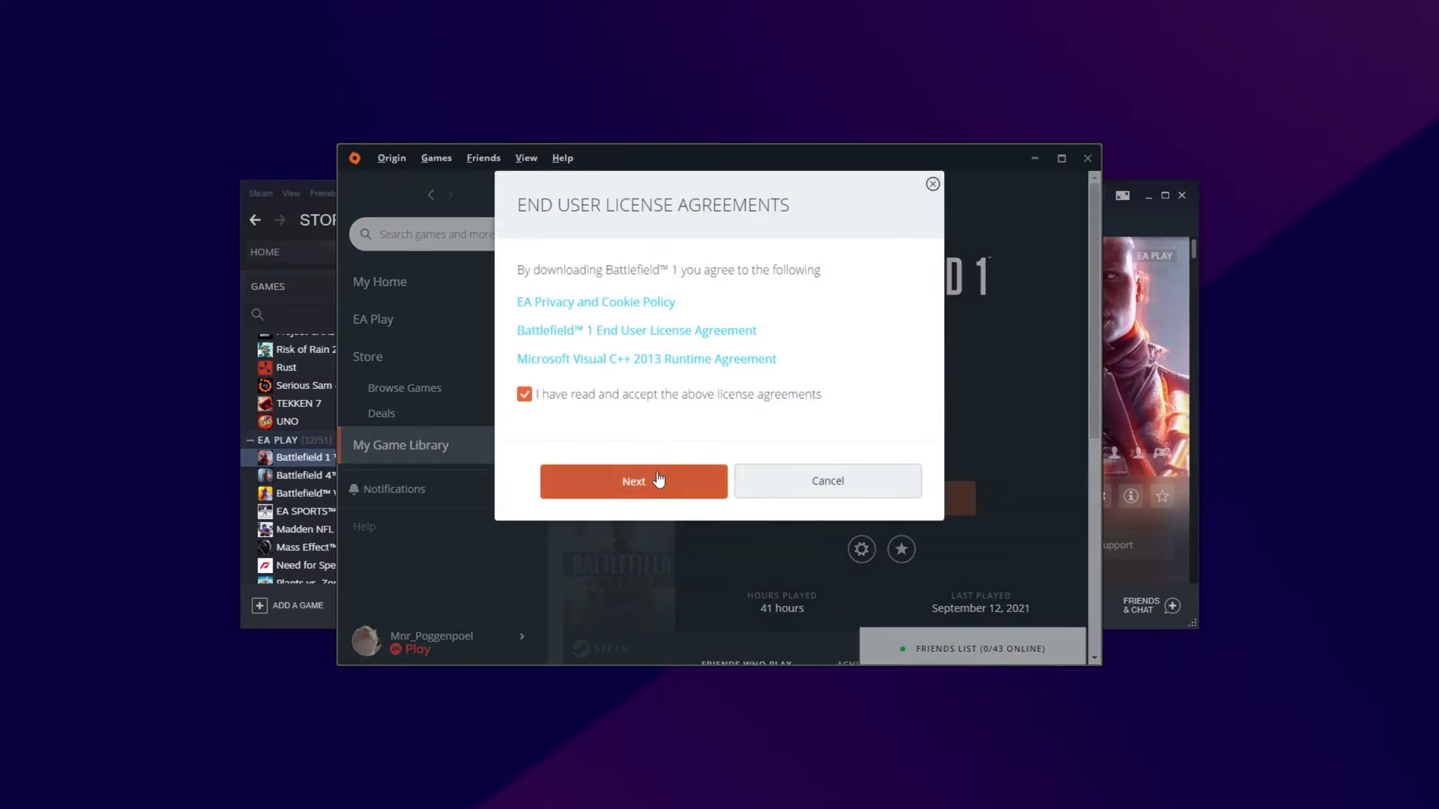
left_click(656, 478)
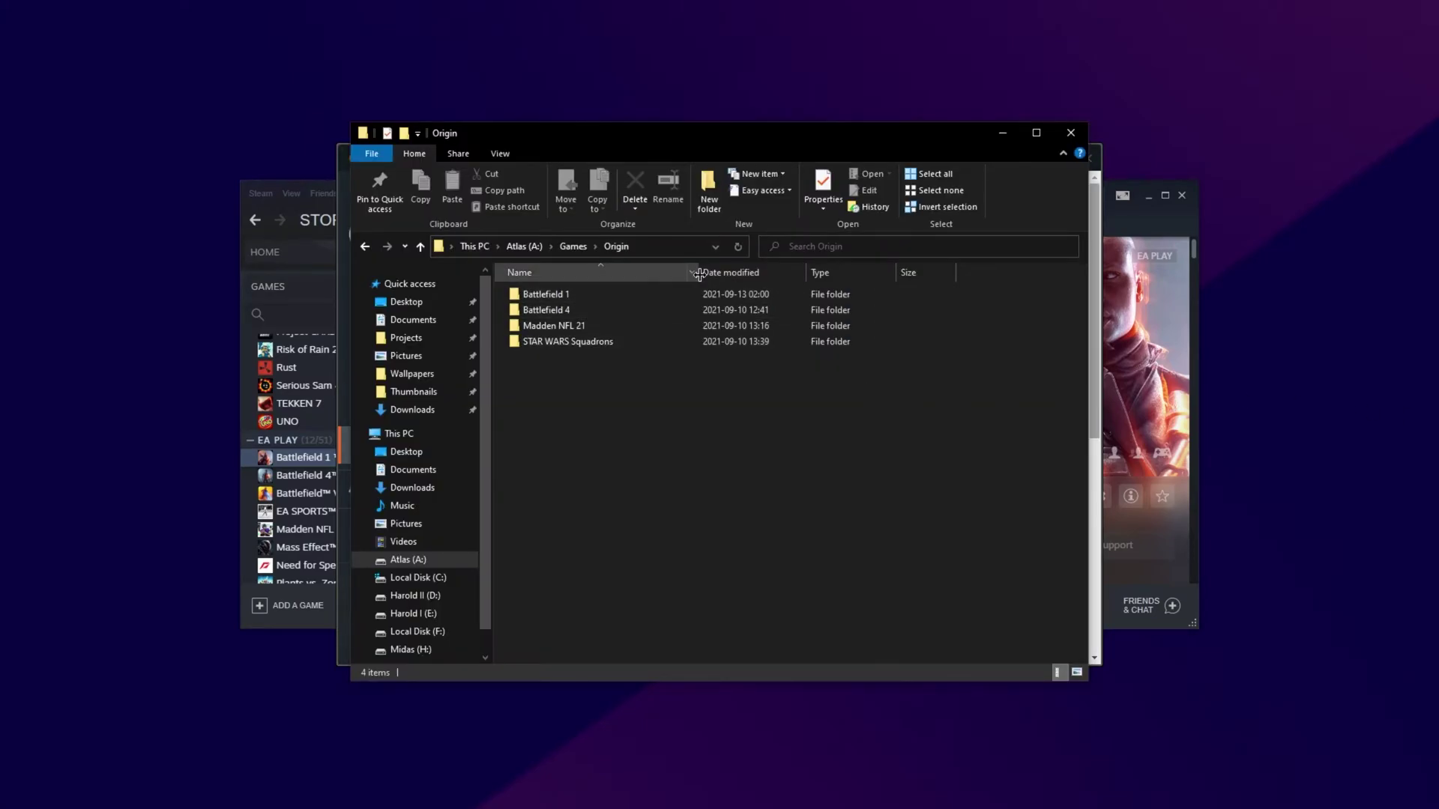
- Open A:\Games\Origin\Battlefield 1 in Explorer and move the window down to uncover Origin
double_click(645, 294)
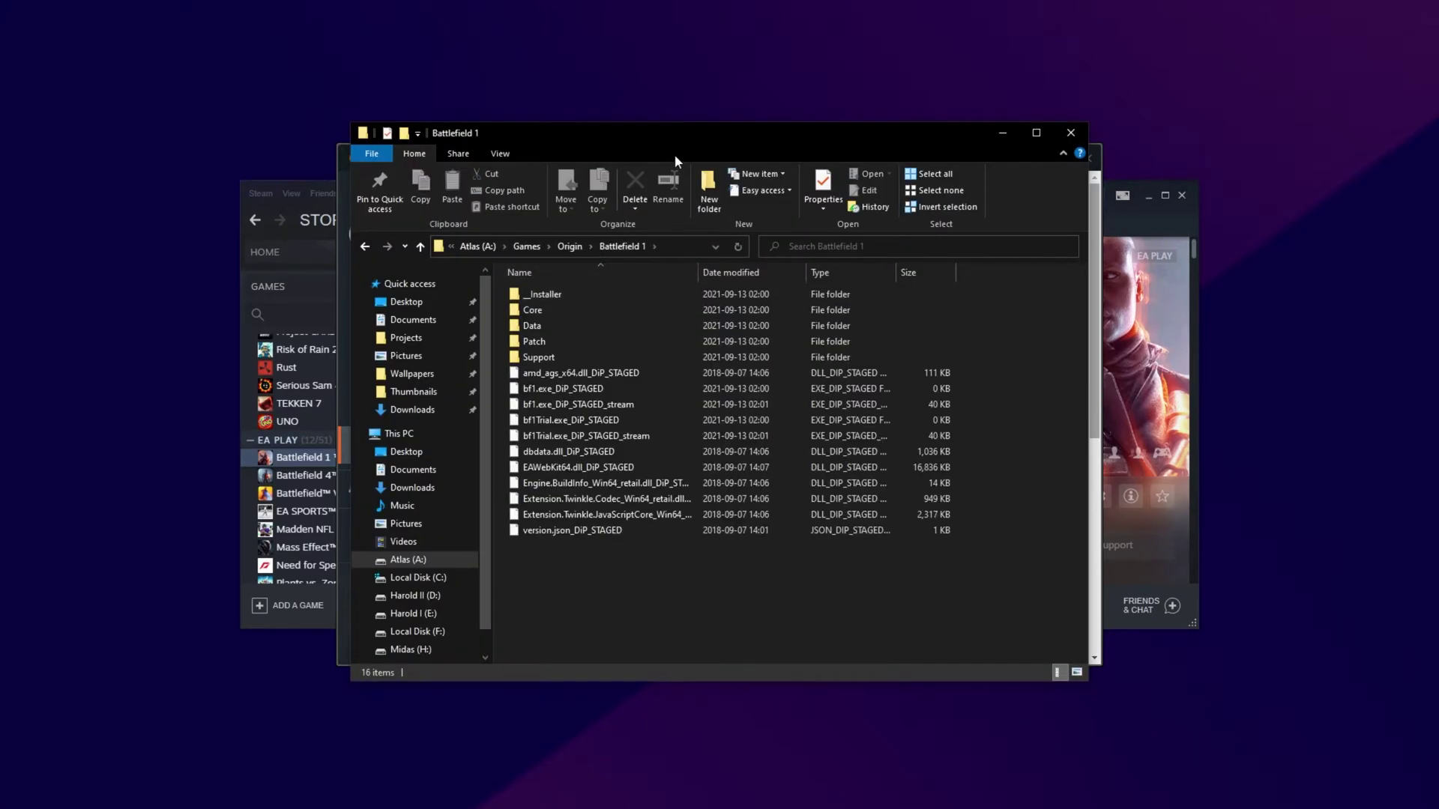
left_click_drag(667, 128, 751, 187)
- Exit Origin from its main menu while Battlefield 1 is still downloading
left_click(762, 173)
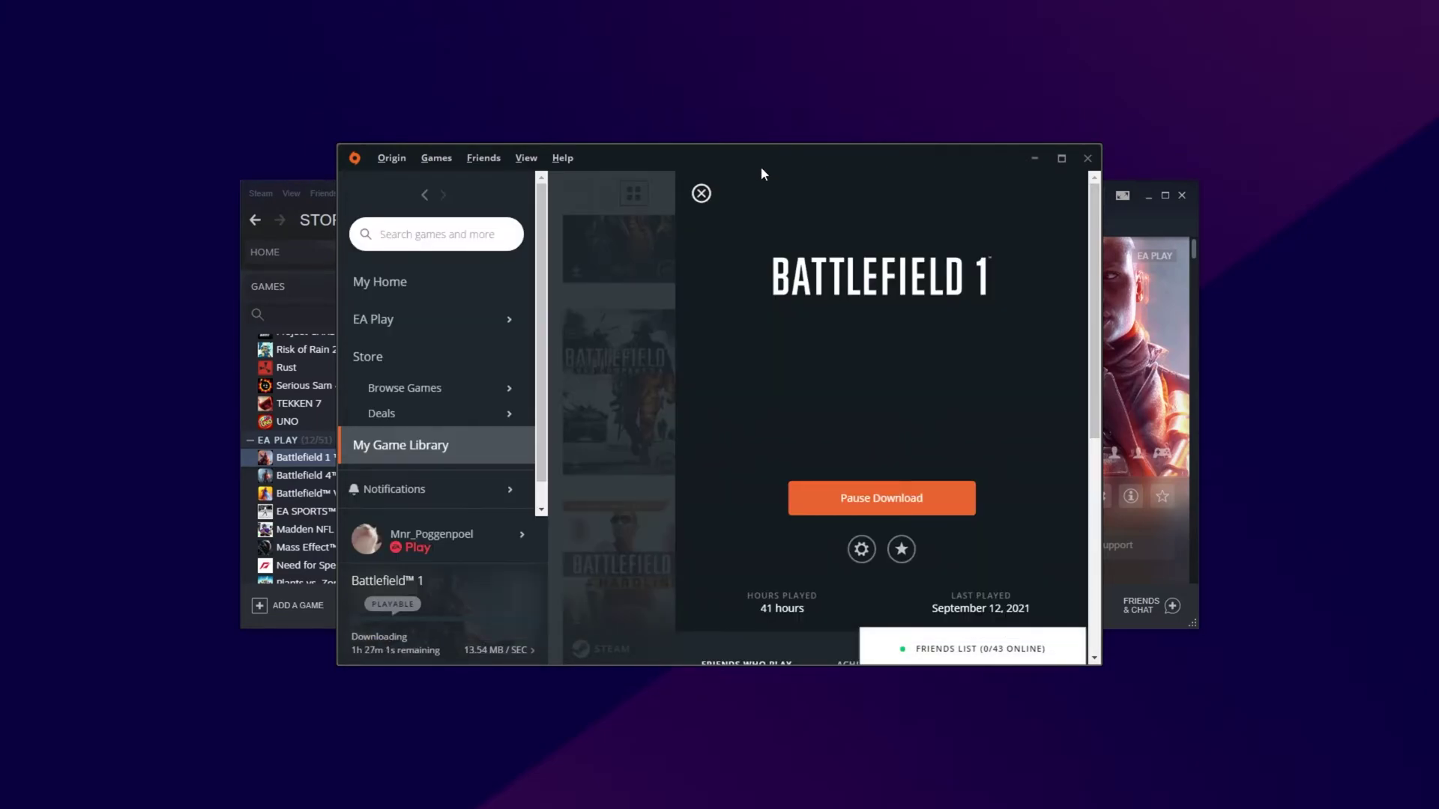
left_click(405, 157)
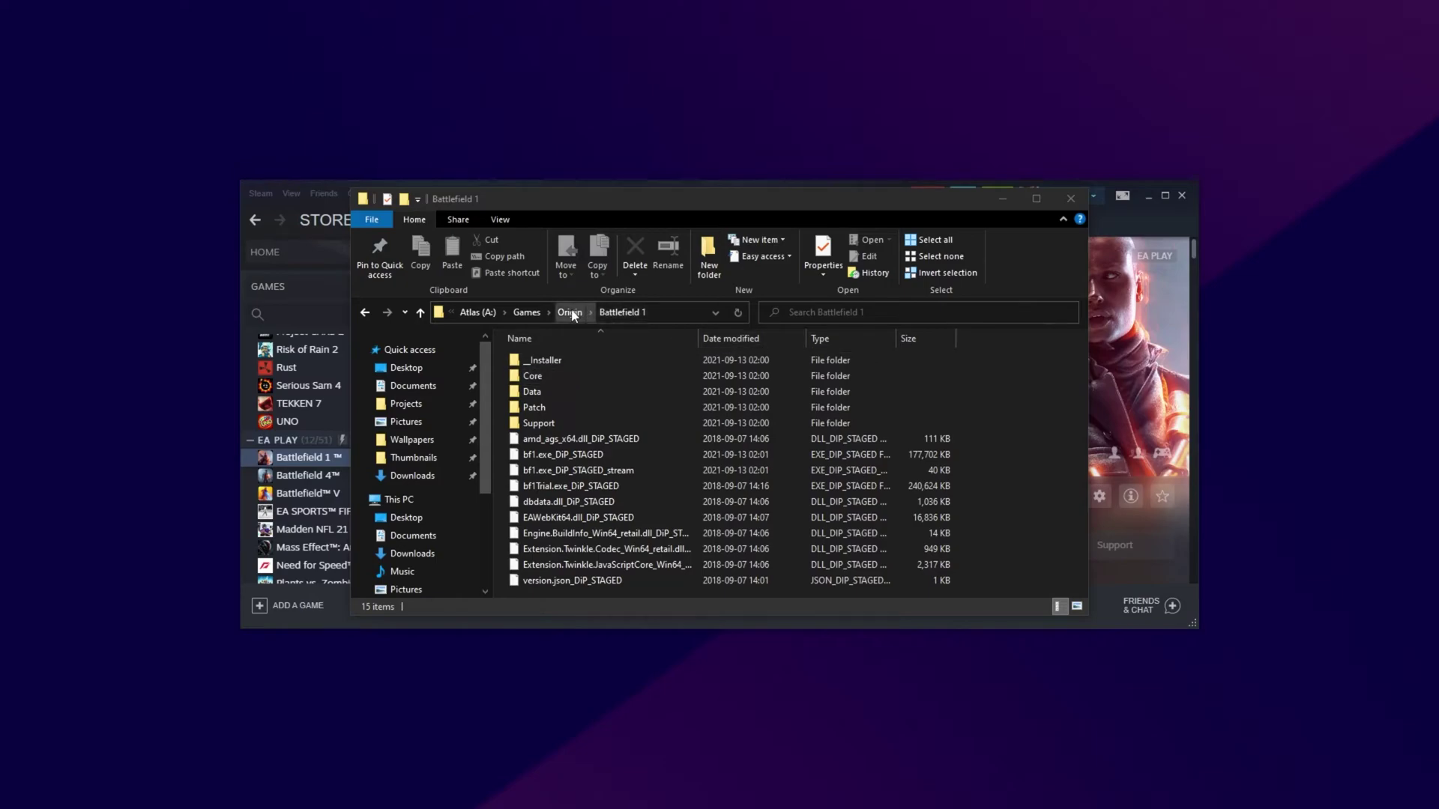
- Delete all 15 staged items from the Origin Battlefield 1 folder
left_click_drag(987, 354, 660, 623)
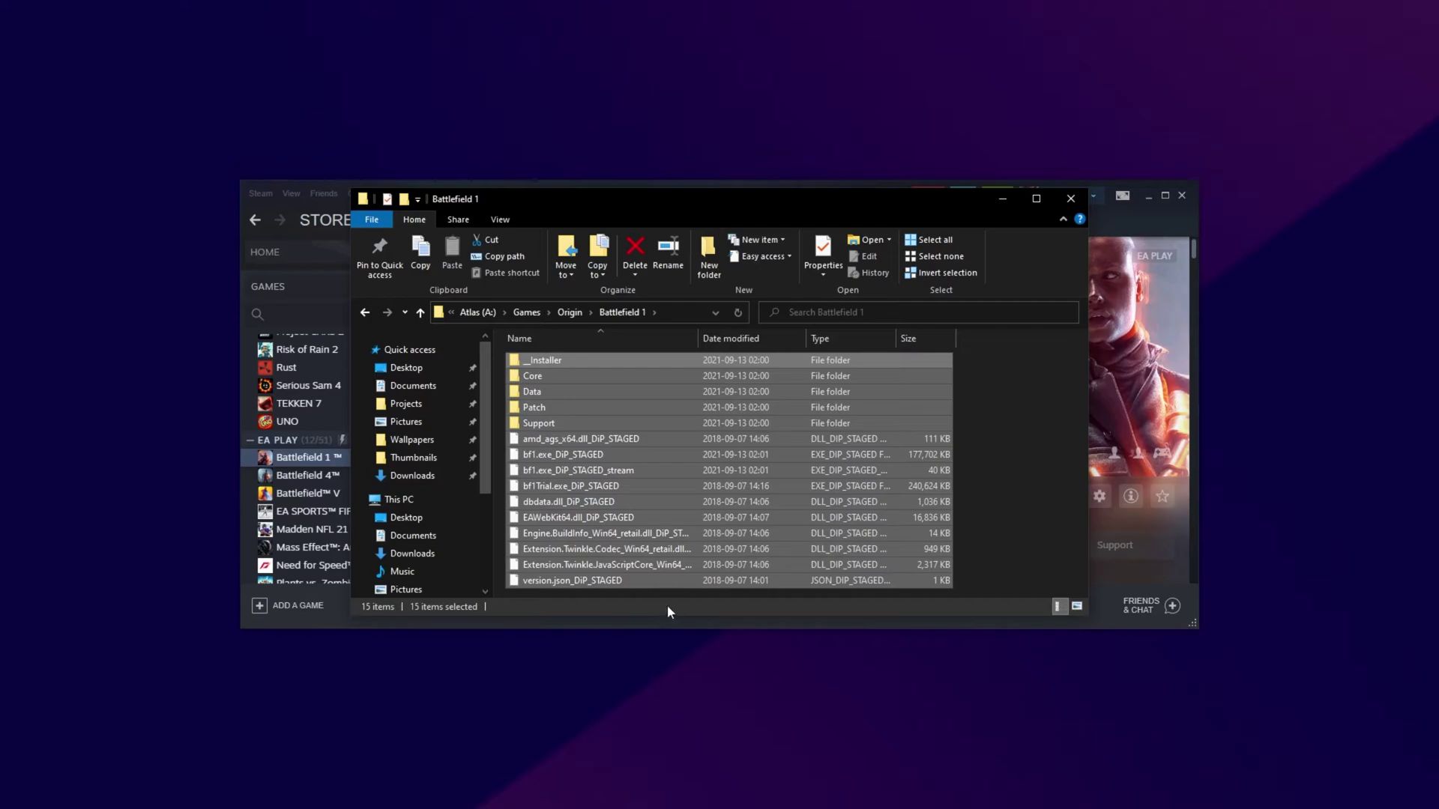
key("Delete")
key("Return")
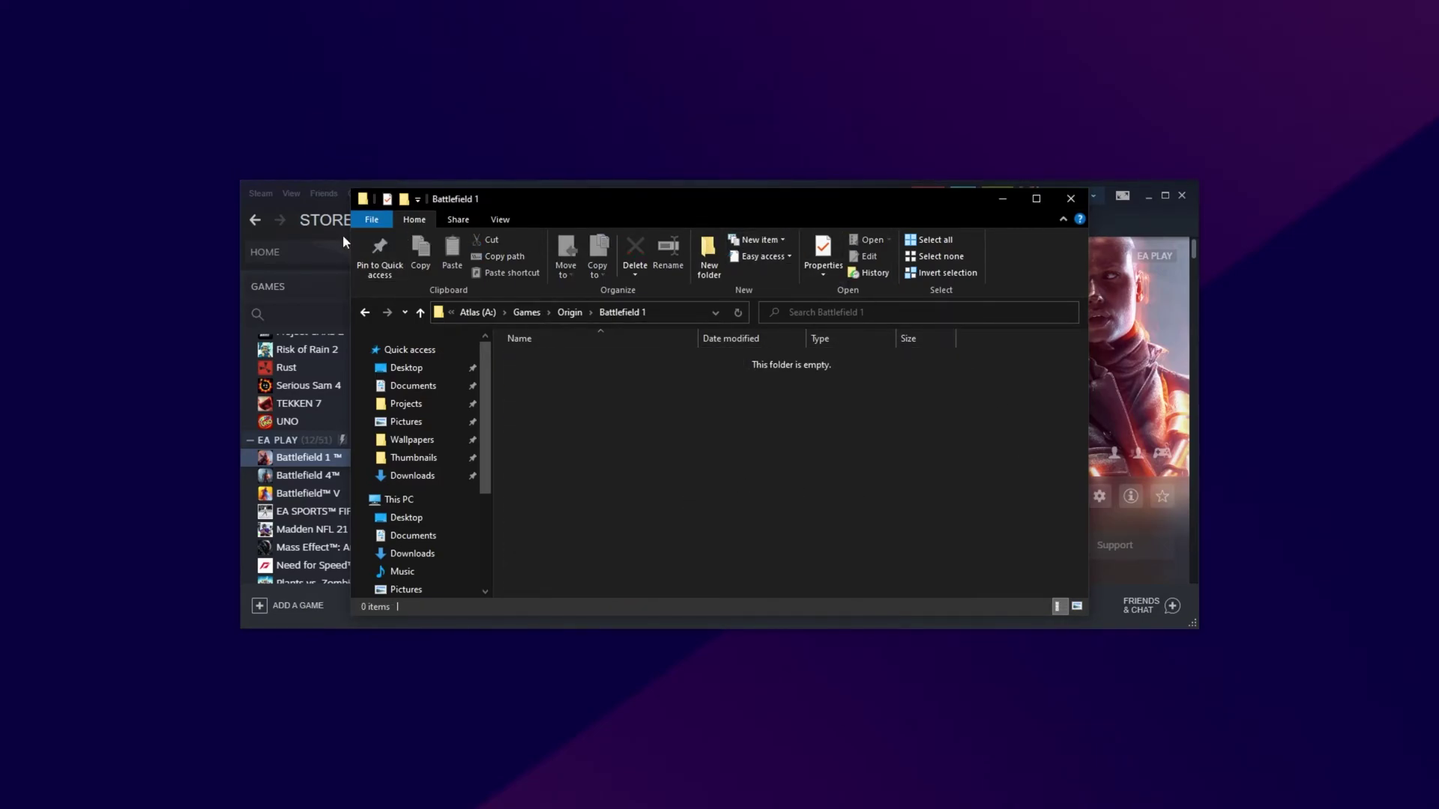
- Open Steam's Battlefield 1 local files folder via Manage > Browse local files
left_click(244, 331)
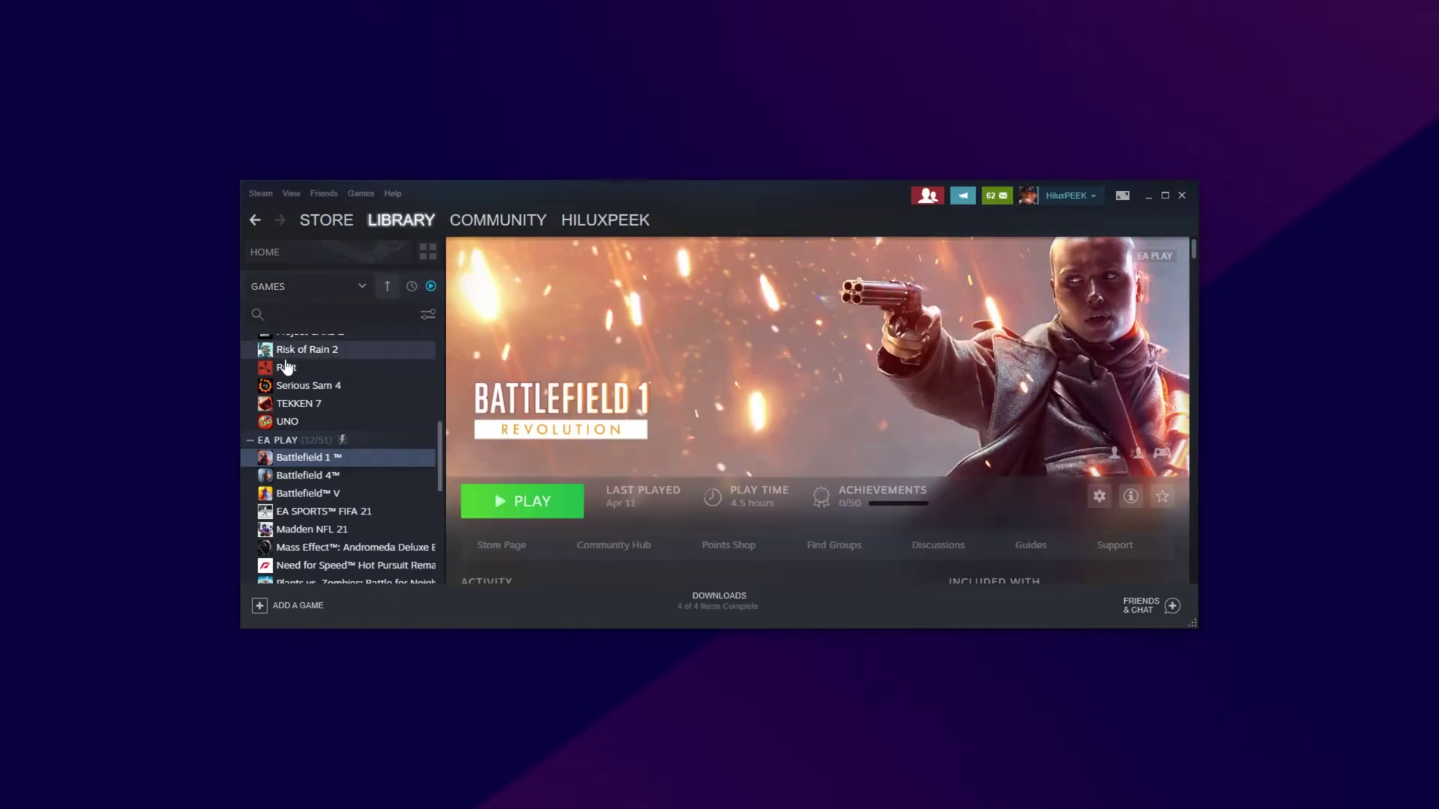
right_click(338, 460)
mouse_move(391, 521)
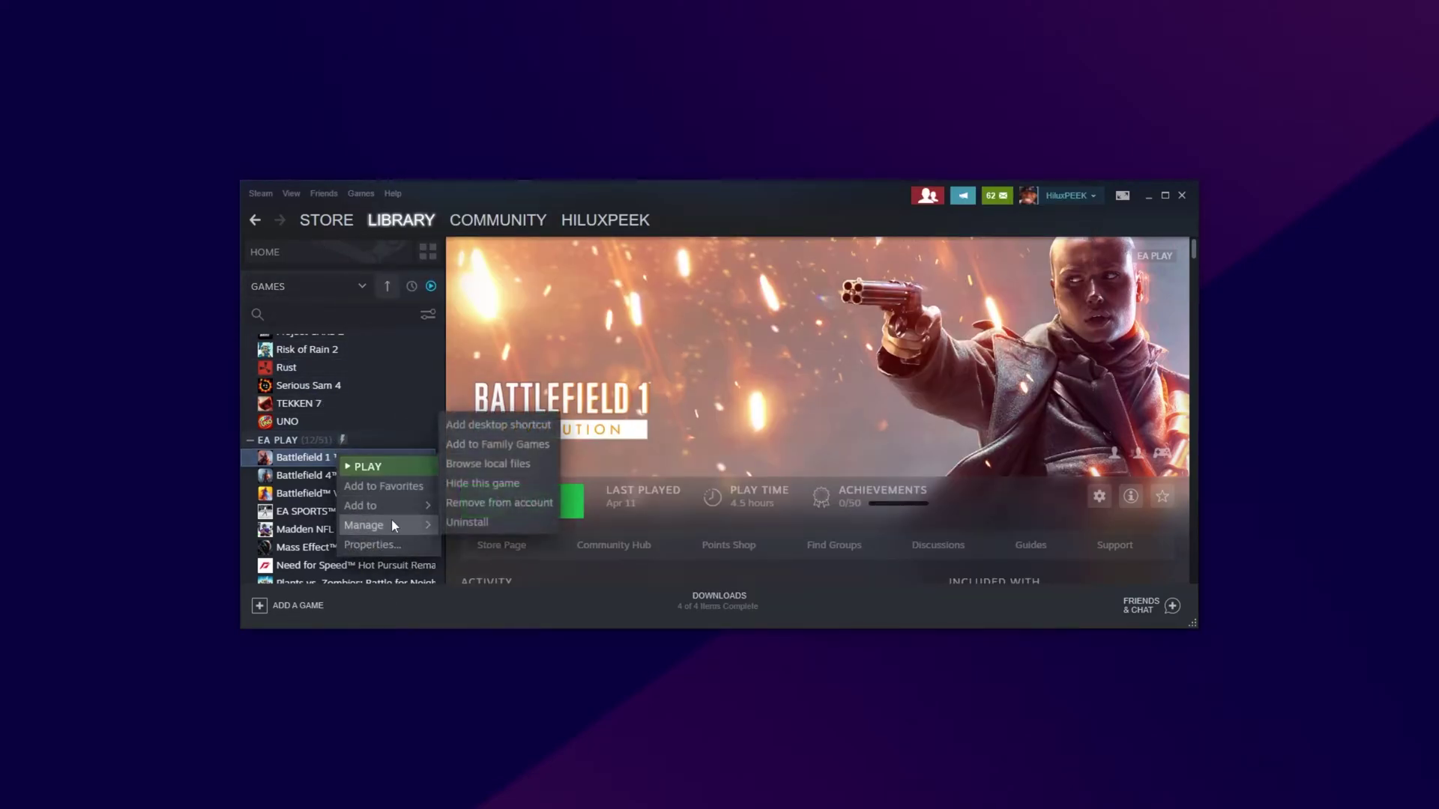
left_click(483, 468)
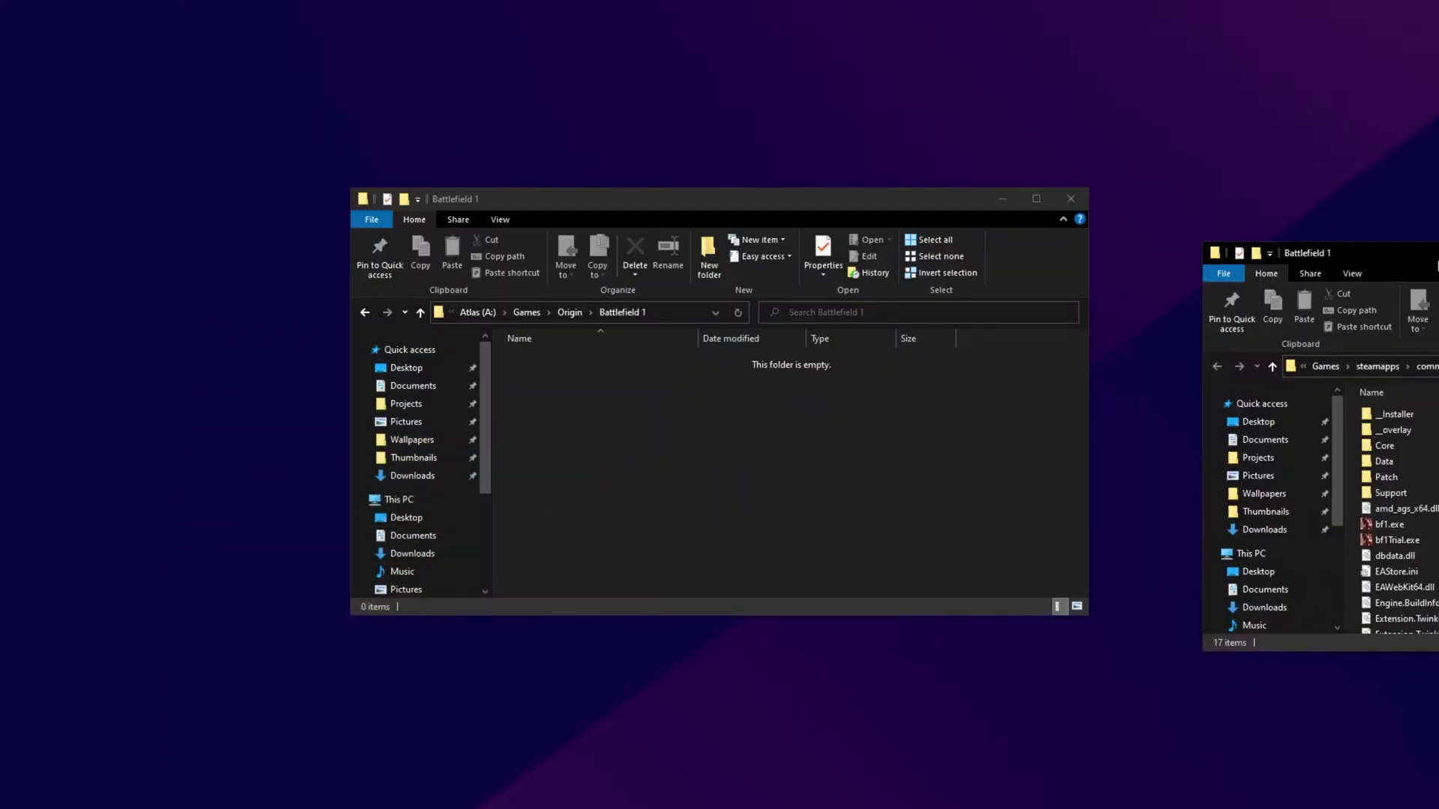
- Move all 17 Steam Battlefield 1 files into A:\Games\Origin\Battlefield 1 and minimize the emptied Steam window
left_click_drag(1273, 199, 698, 200)
left_click_drag(592, 197, 442, 201)
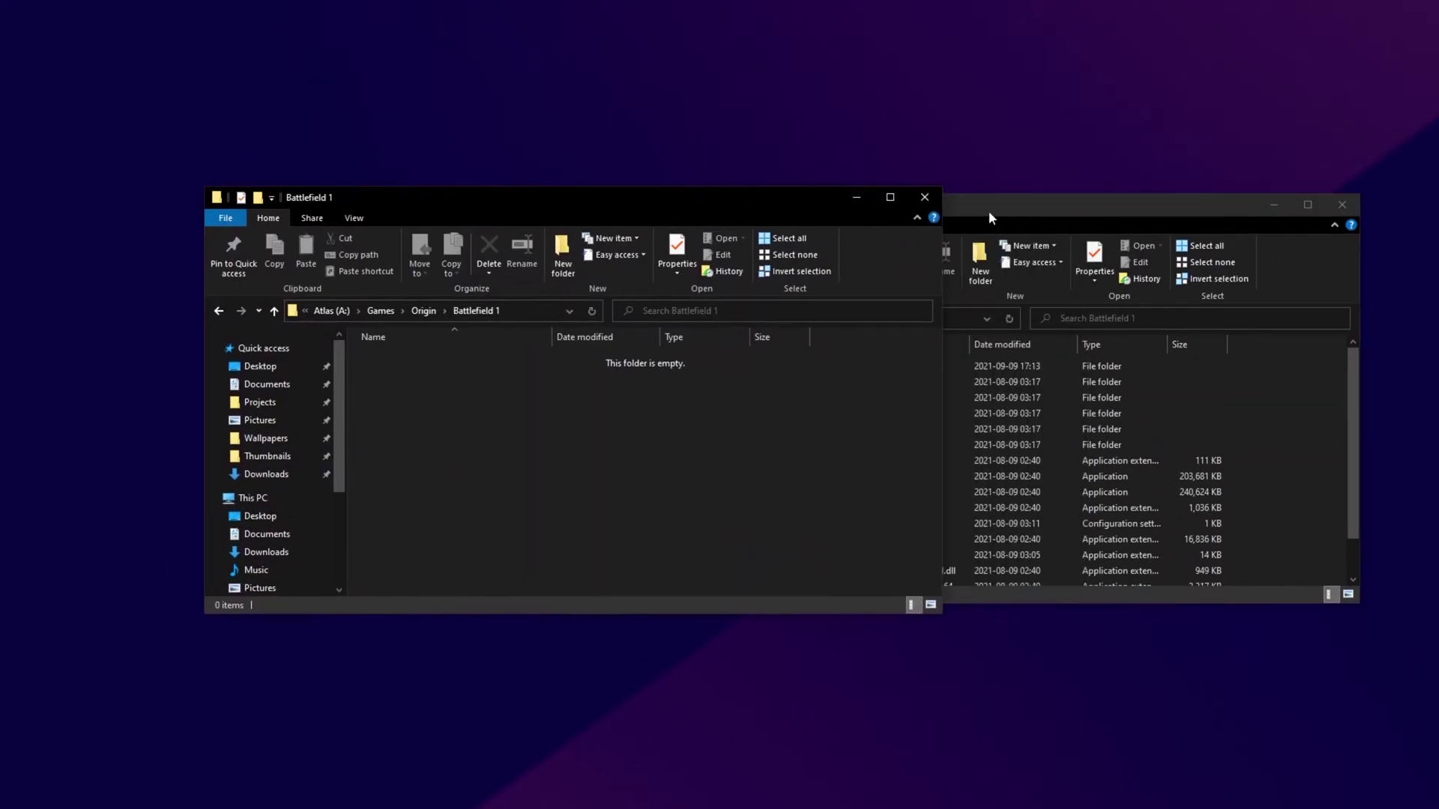
left_click(988, 210)
key("ctrl+a")
key("ctrl+c")
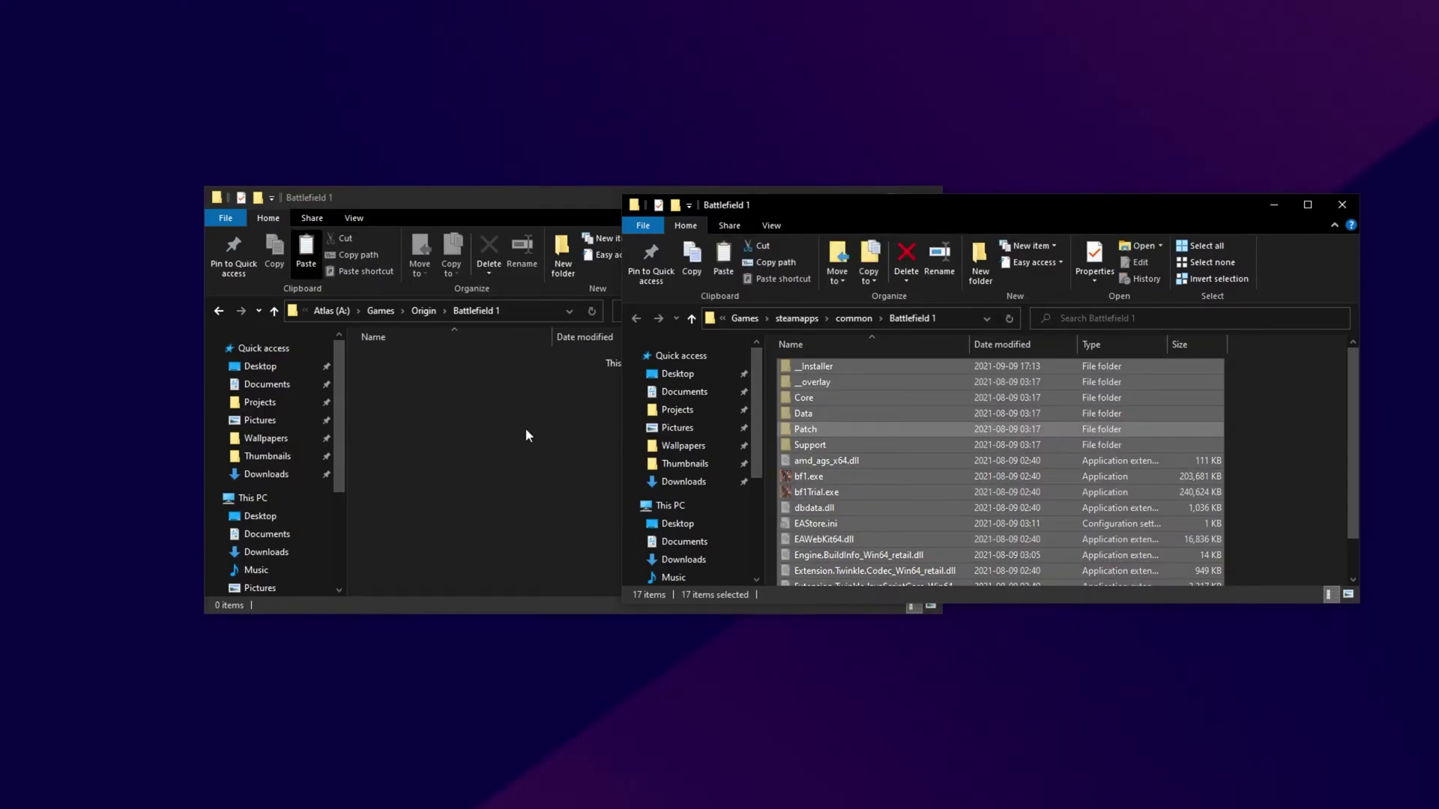
left_click(526, 429)
key("ctrl+v")
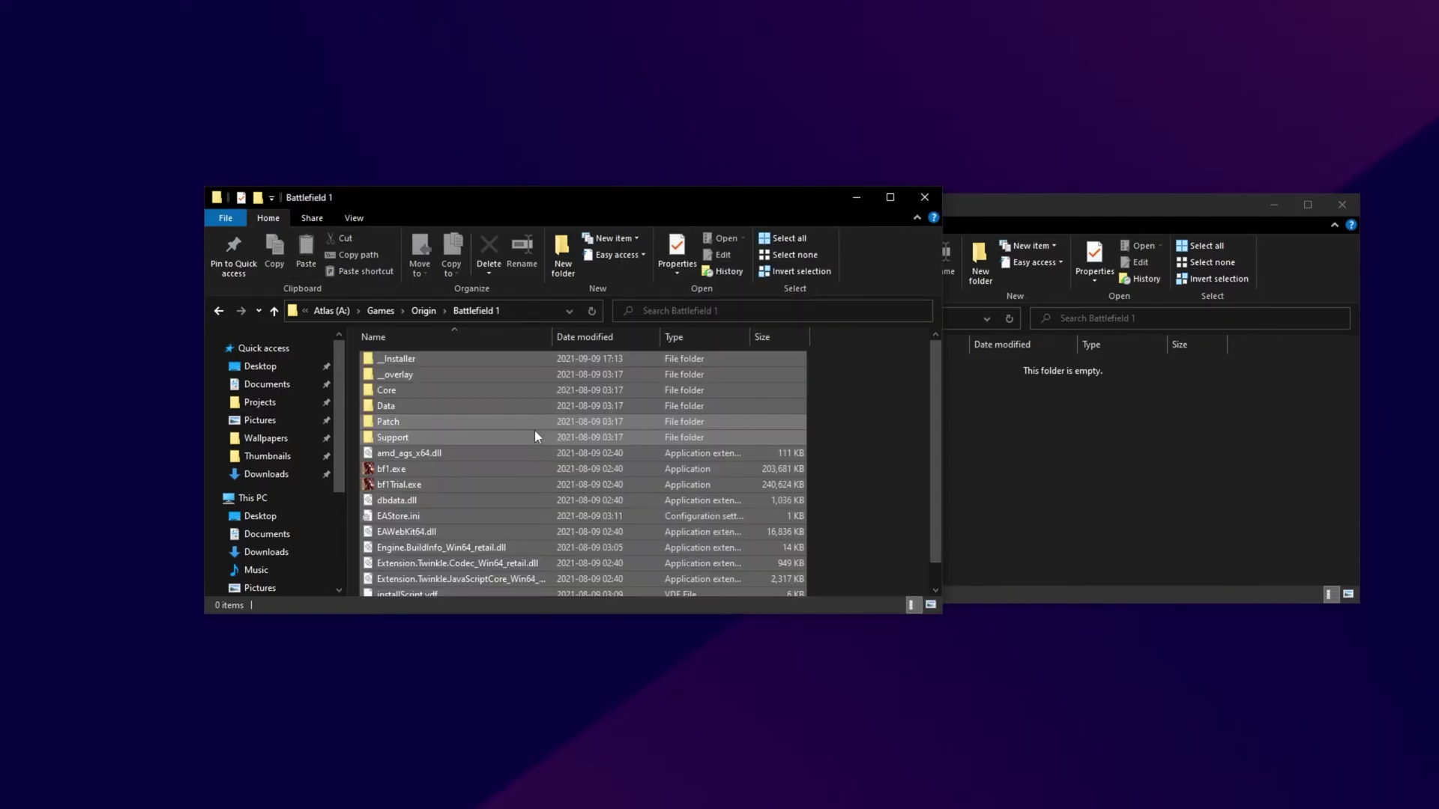
left_click_drag(723, 212, 869, 214)
left_click_drag(1180, 205, 1244, 216)
key("super+Down")
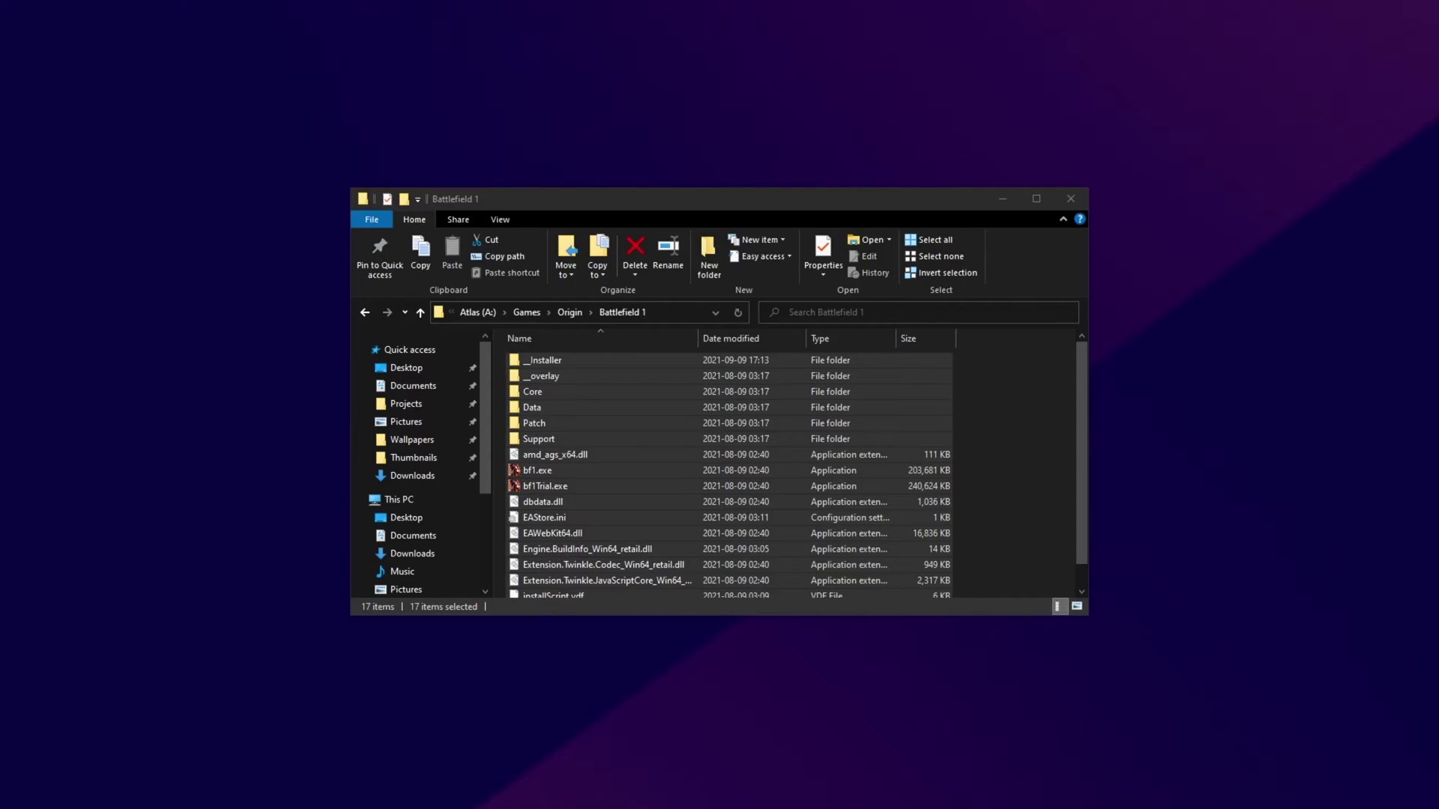
- Compare the two Battlefield 1 folders in WinMerge, inspecting the _overlay, _Installer, Patch and Support rows
left_click(979, 448)
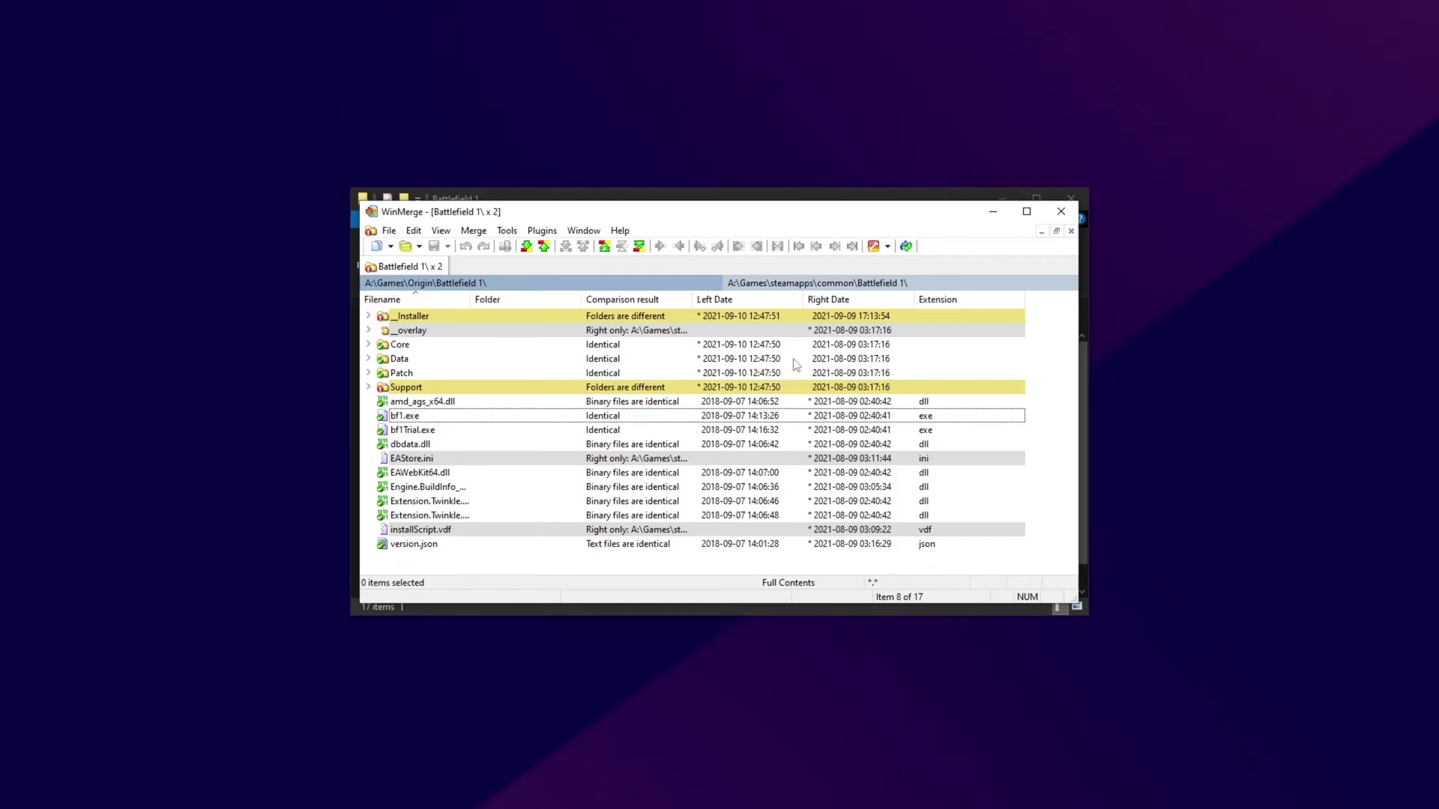
left_click(830, 283)
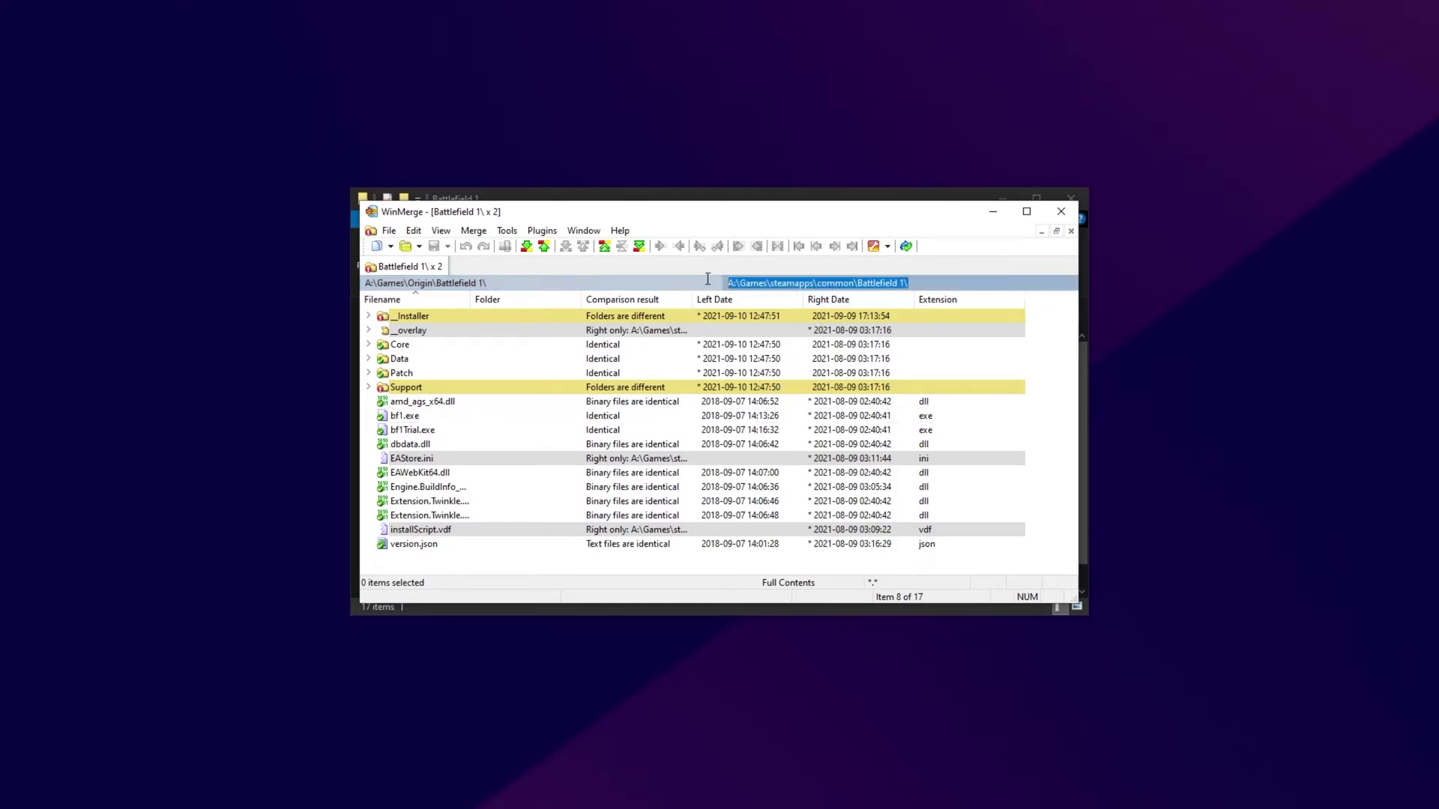
left_click(536, 284)
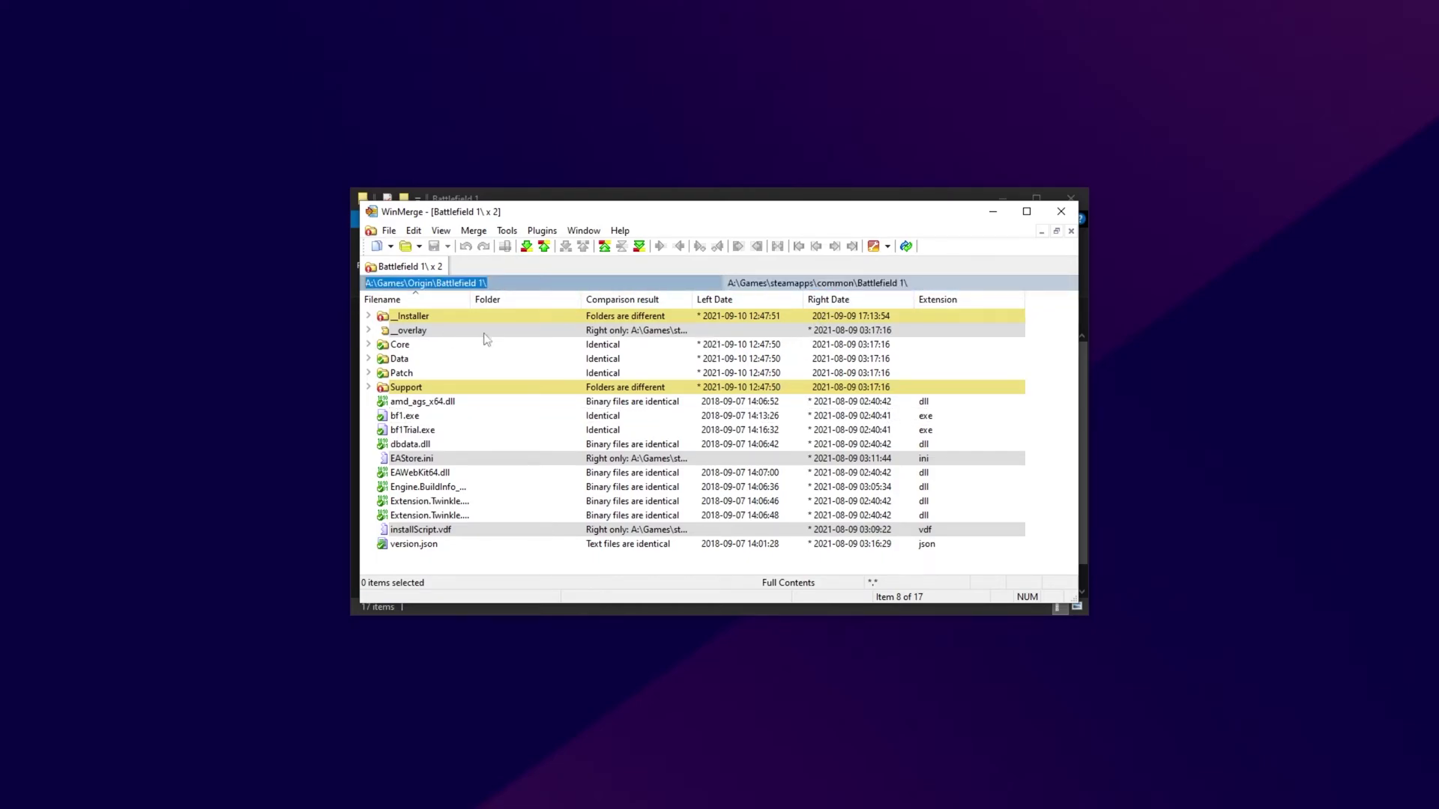
left_click(598, 334)
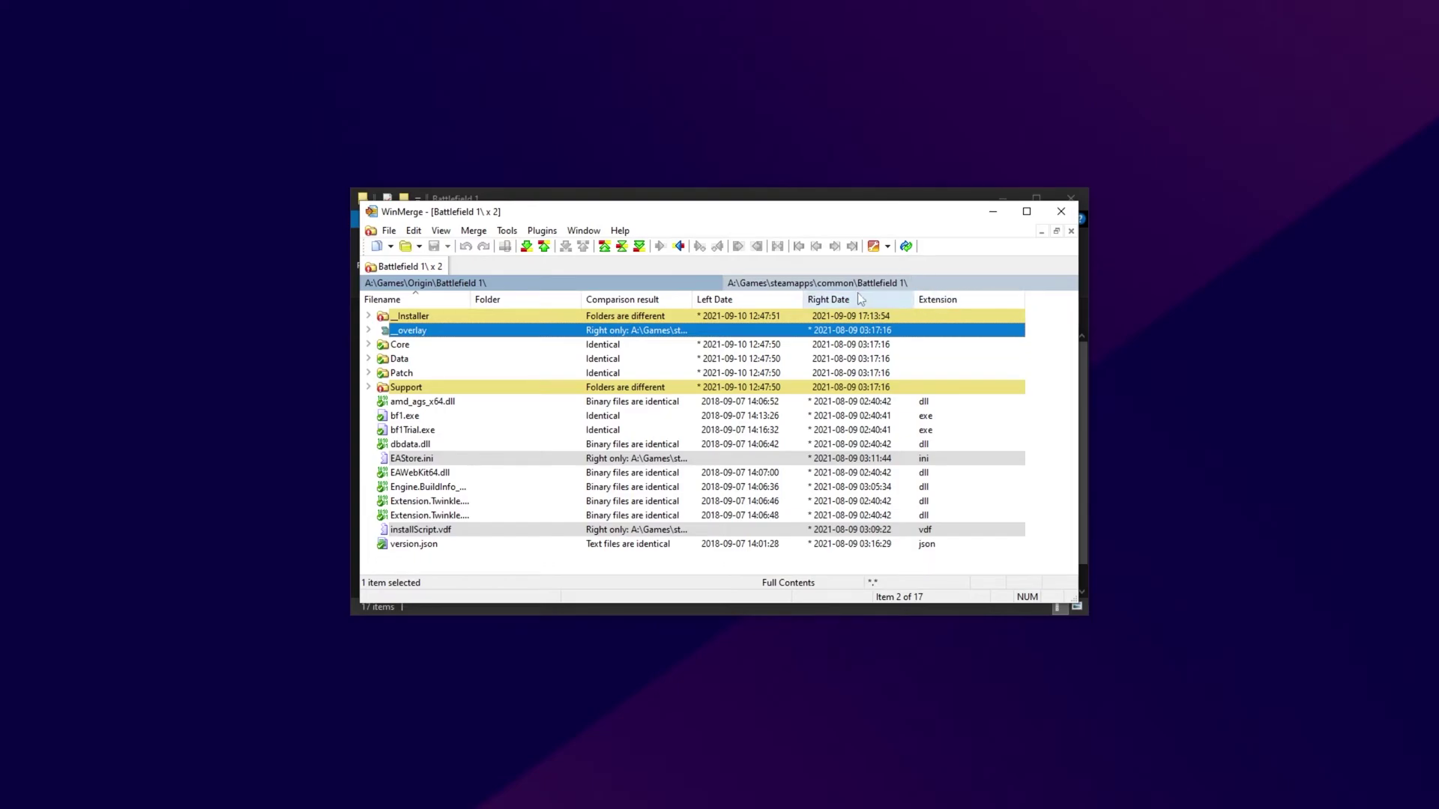
left_click(632, 318)
left_click(640, 373)
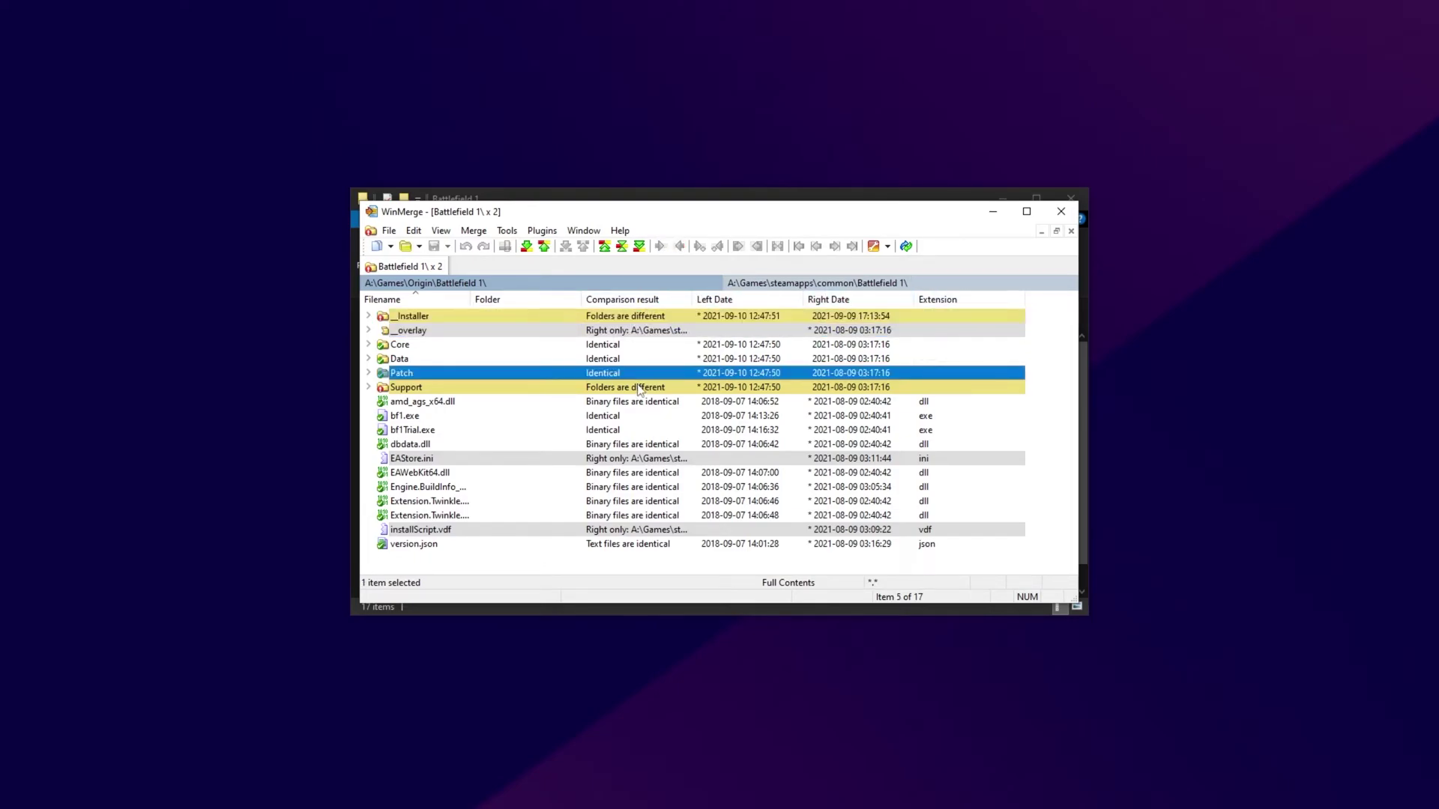
left_click(640, 387)
left_click(637, 316)
left_click_drag(483, 212, 859, 219)
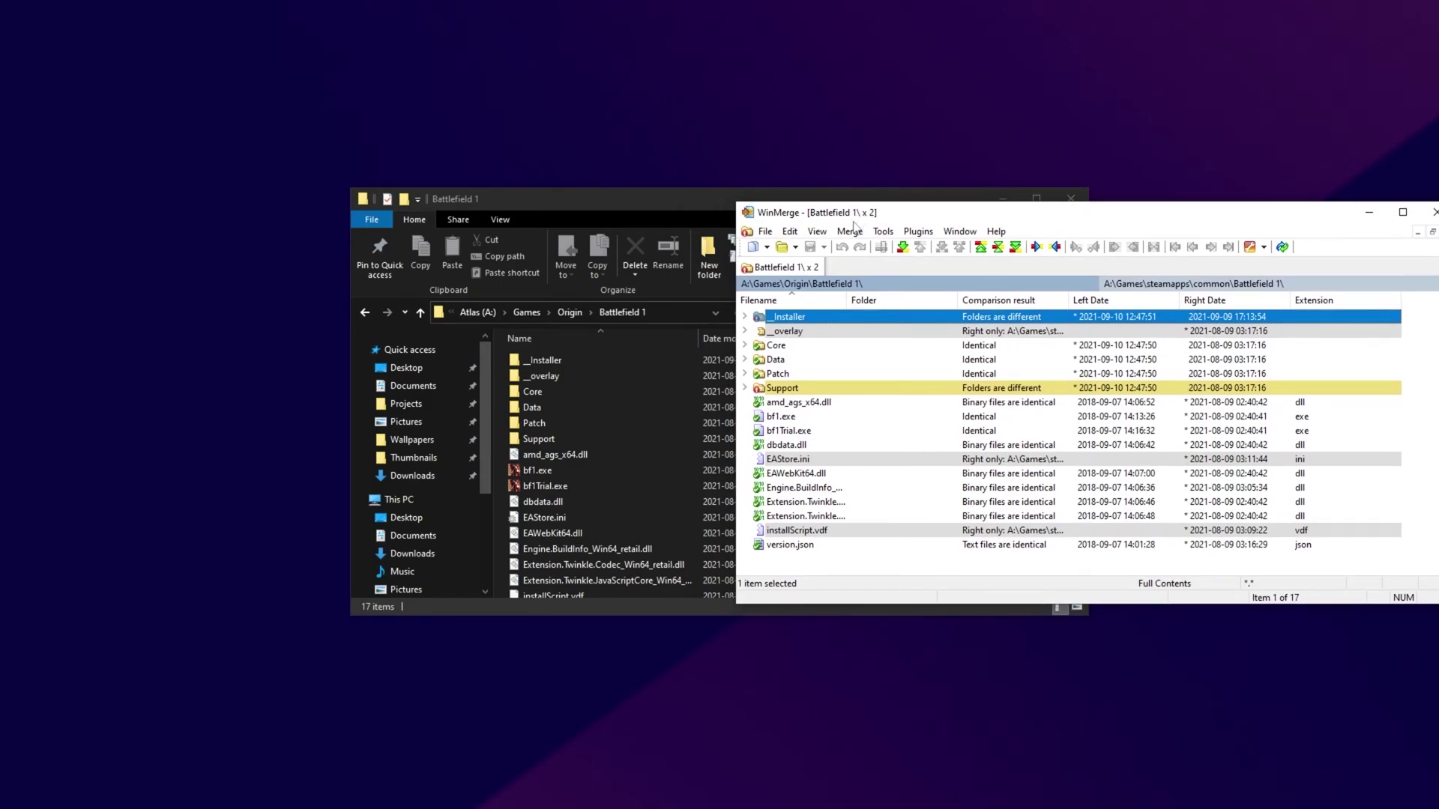
- Delete the _Installer, _overlay and Support folders from the Origin Battlefield 1 folder
left_click(815, 331, "ctrl")
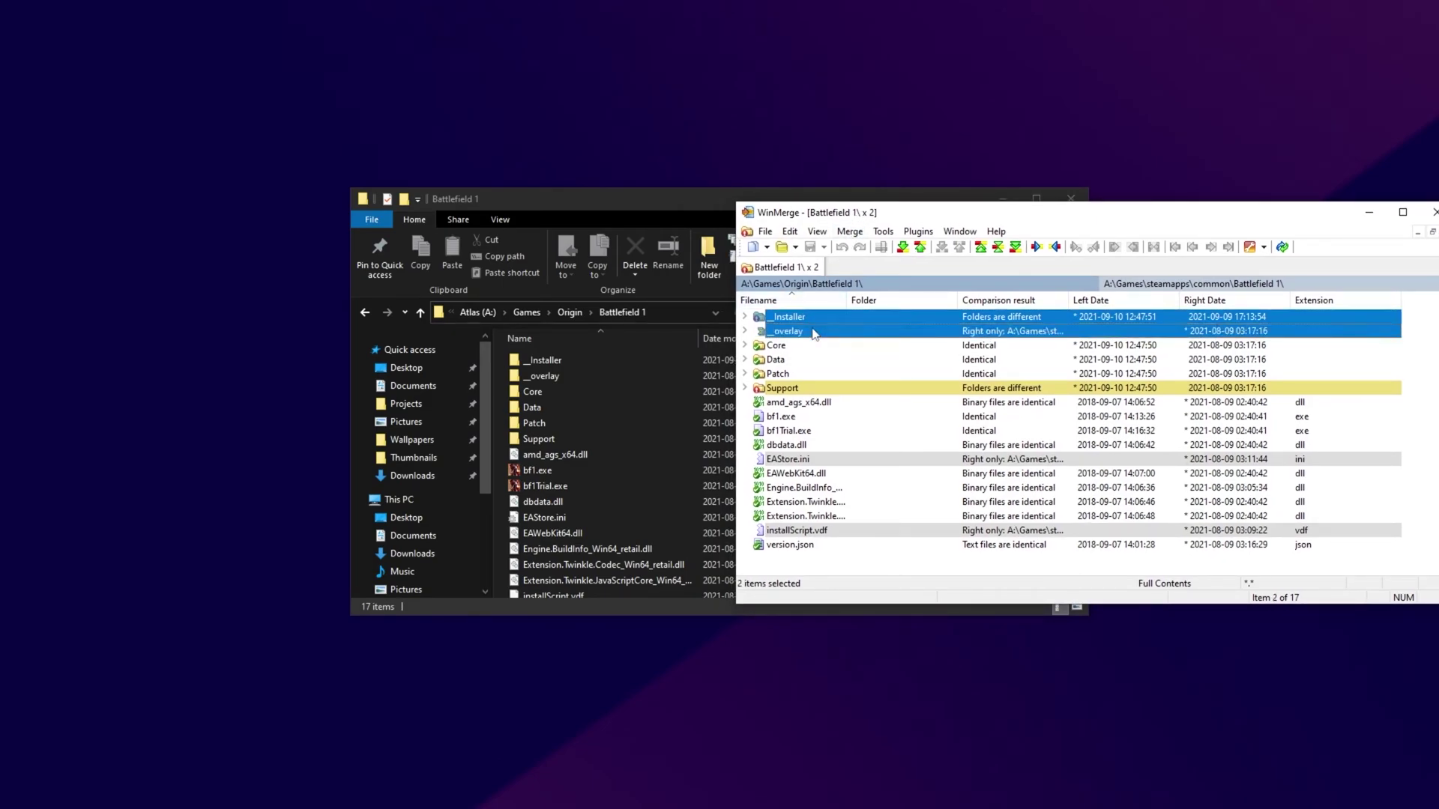
left_click(795, 389, "ctrl")
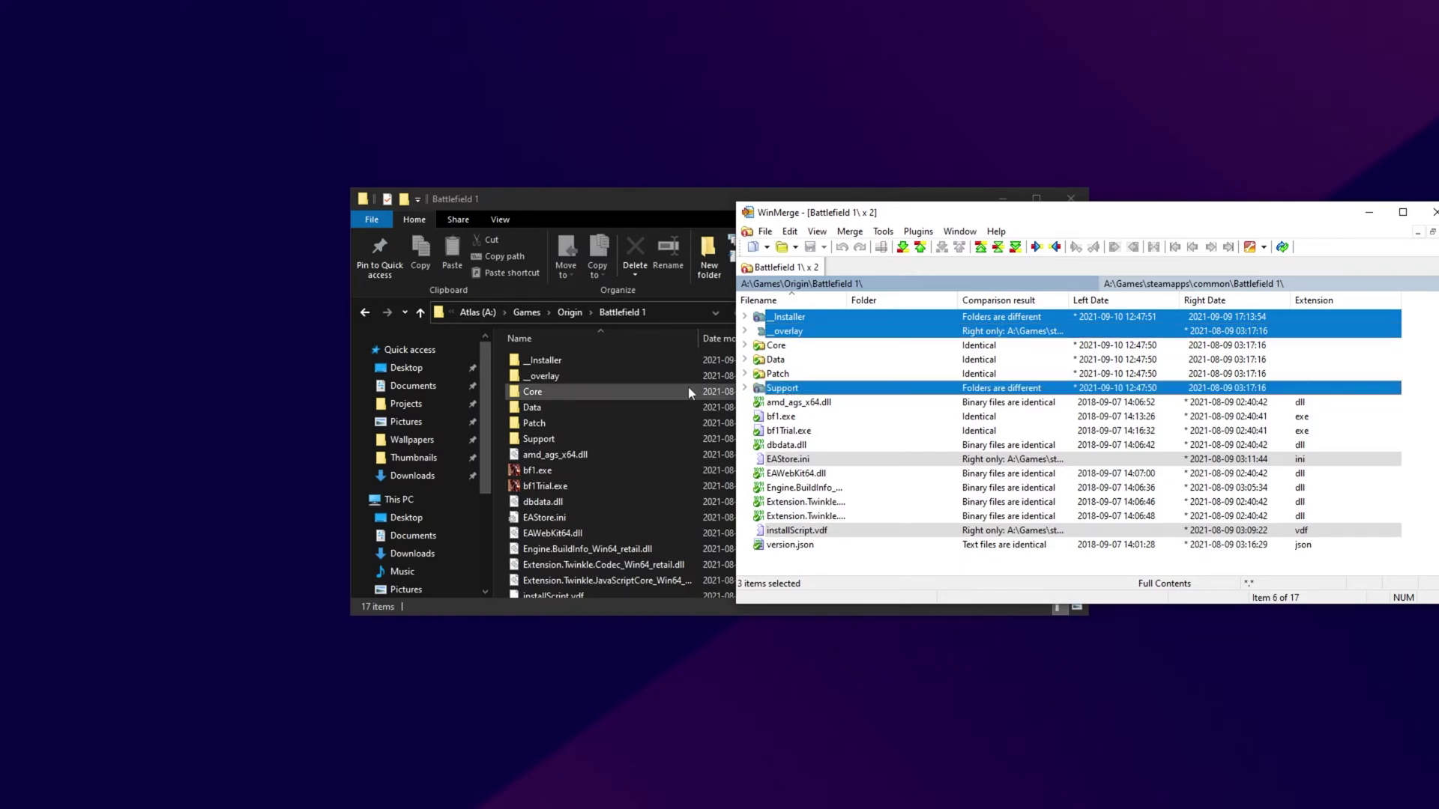
left_click(596, 361)
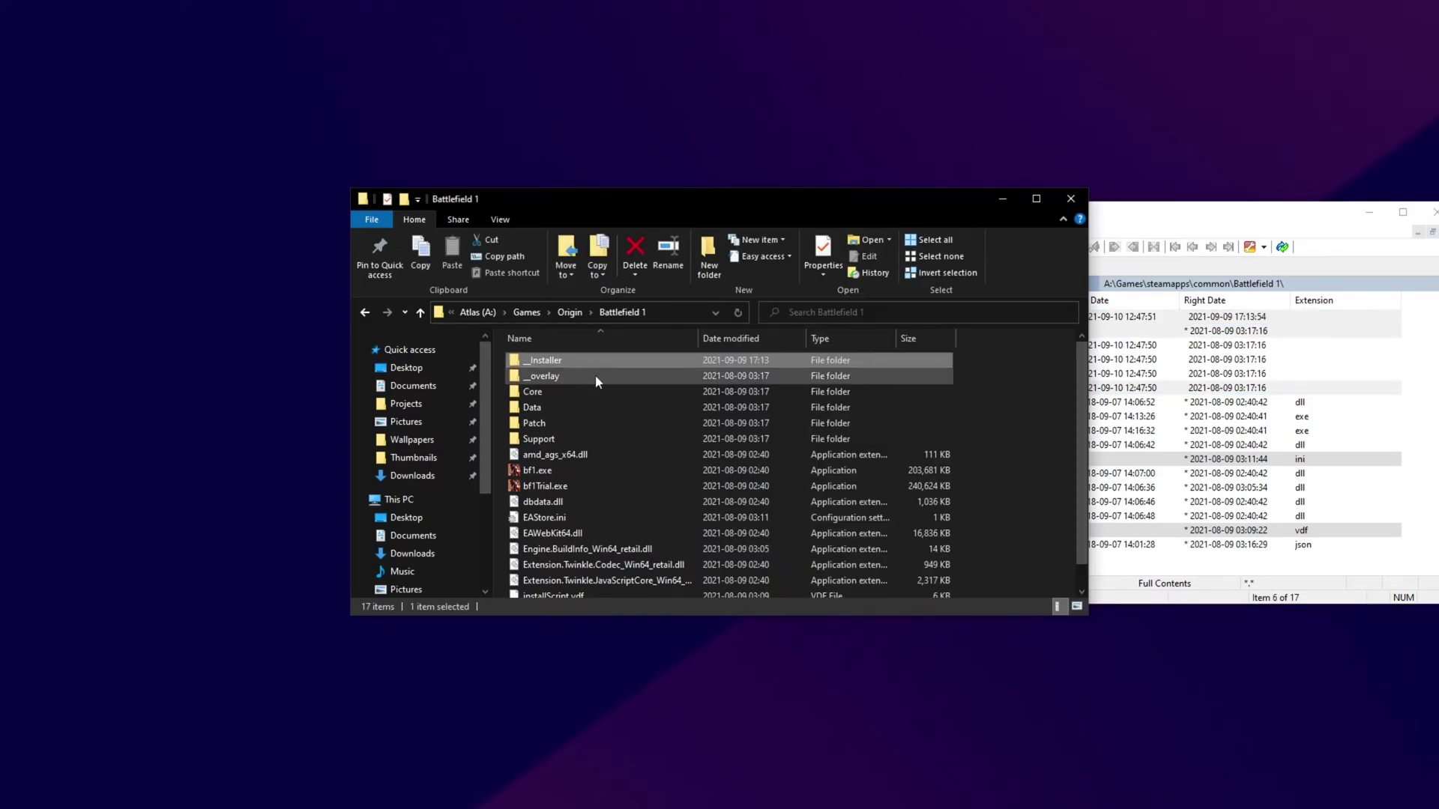
left_click(595, 376, "ctrl")
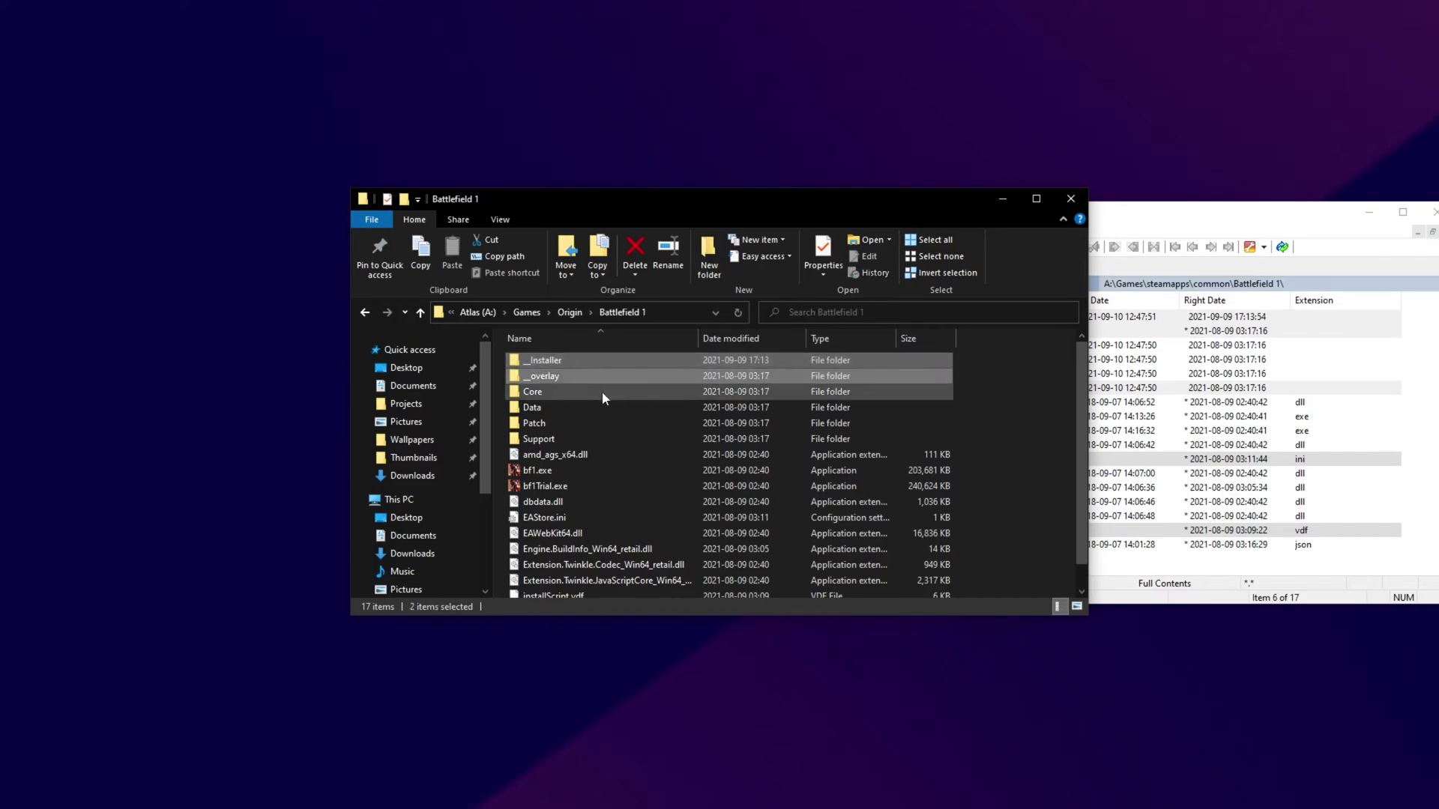
left_click(599, 438, "ctrl")
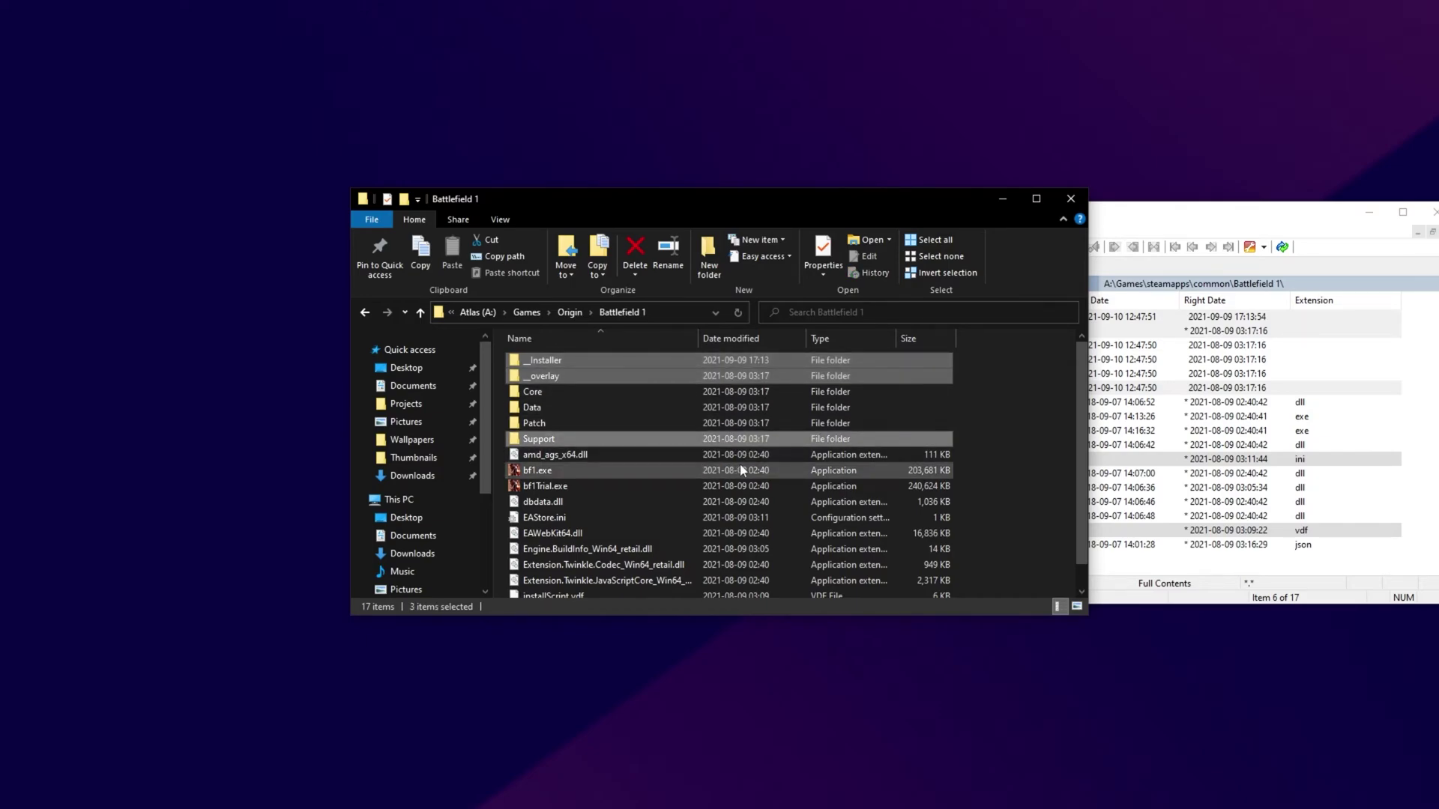
key("Delete")
key("Return")
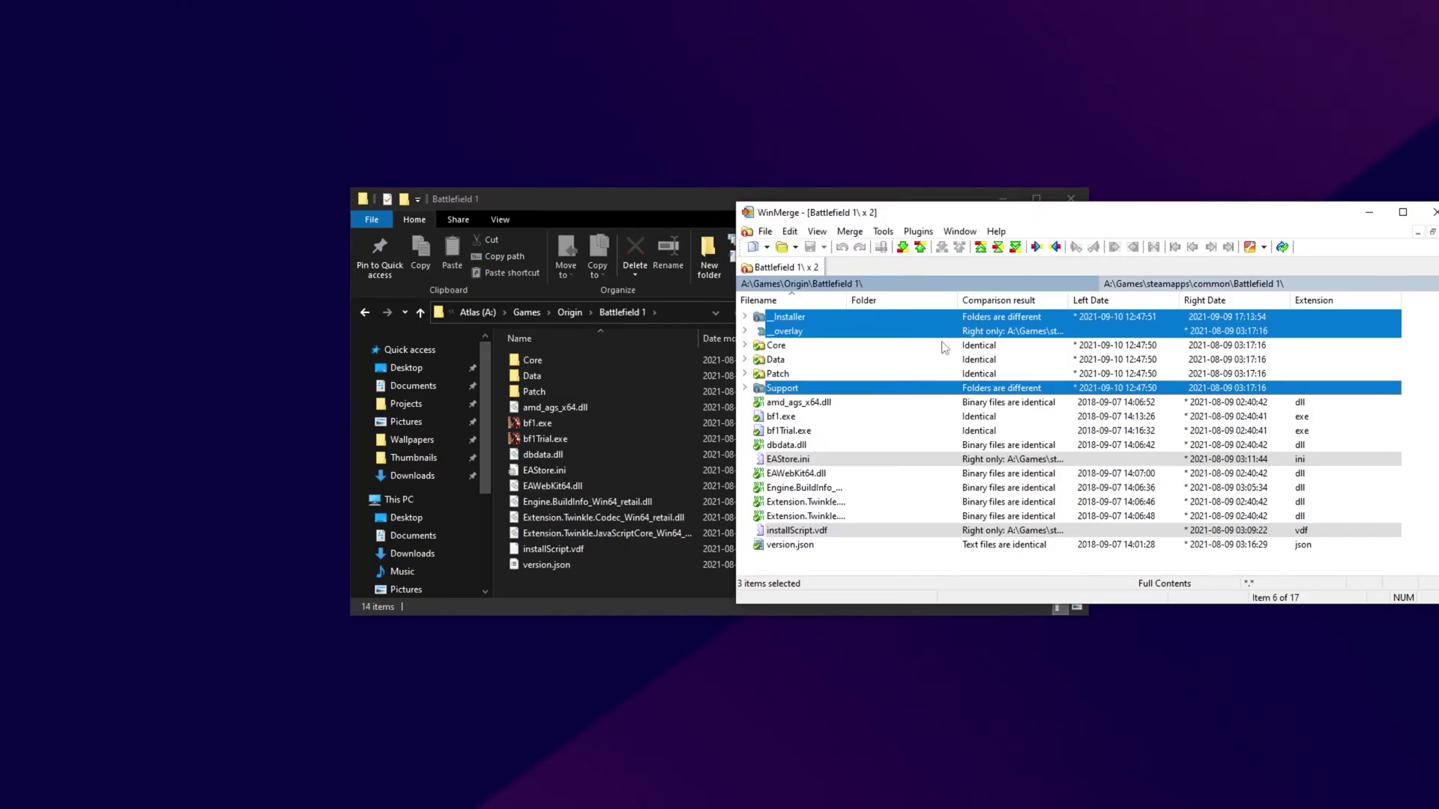
- Delete EAStore.ini and installScript.vdf from the Origin Battlefield 1 folder
left_click(812, 460)
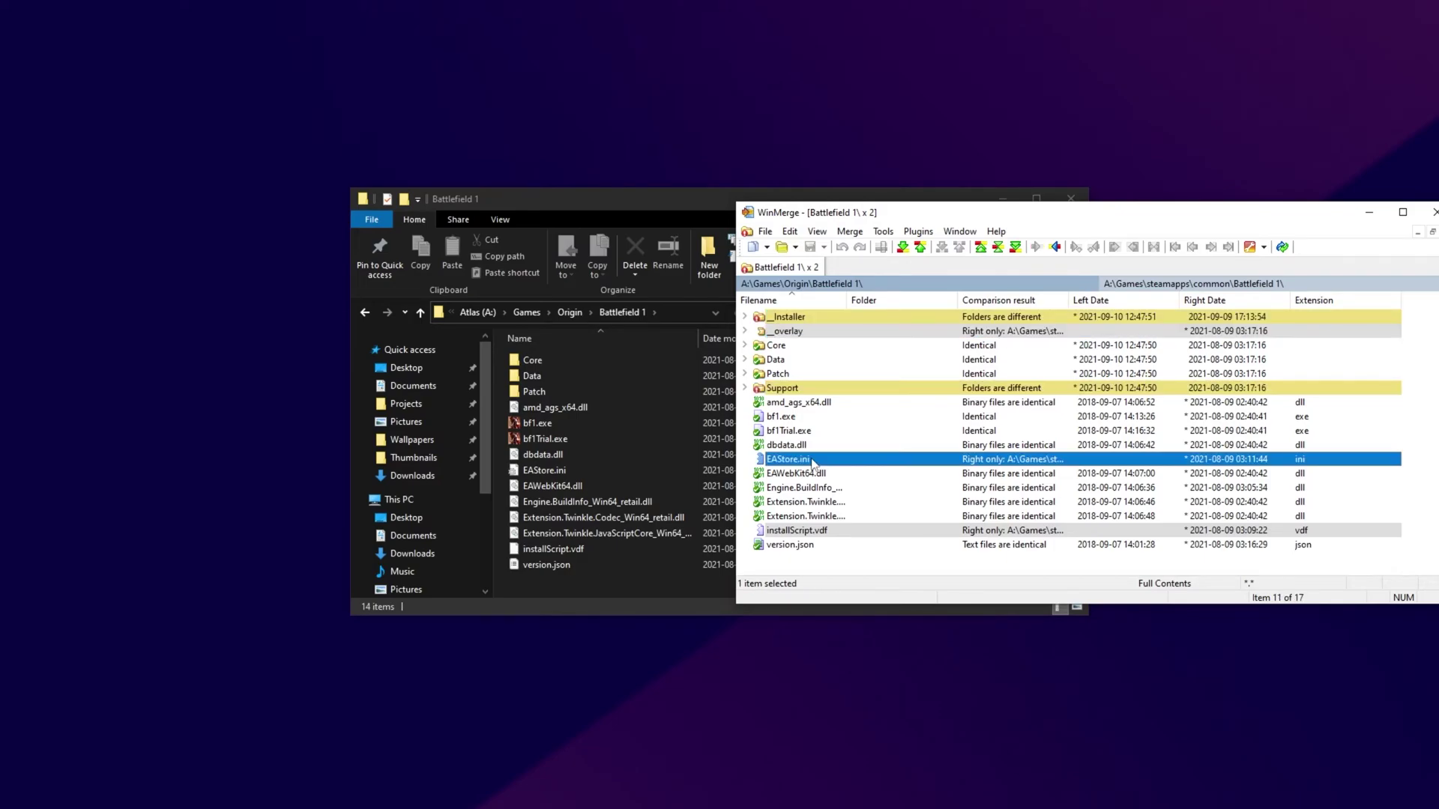
left_click(816, 532, "ctrl")
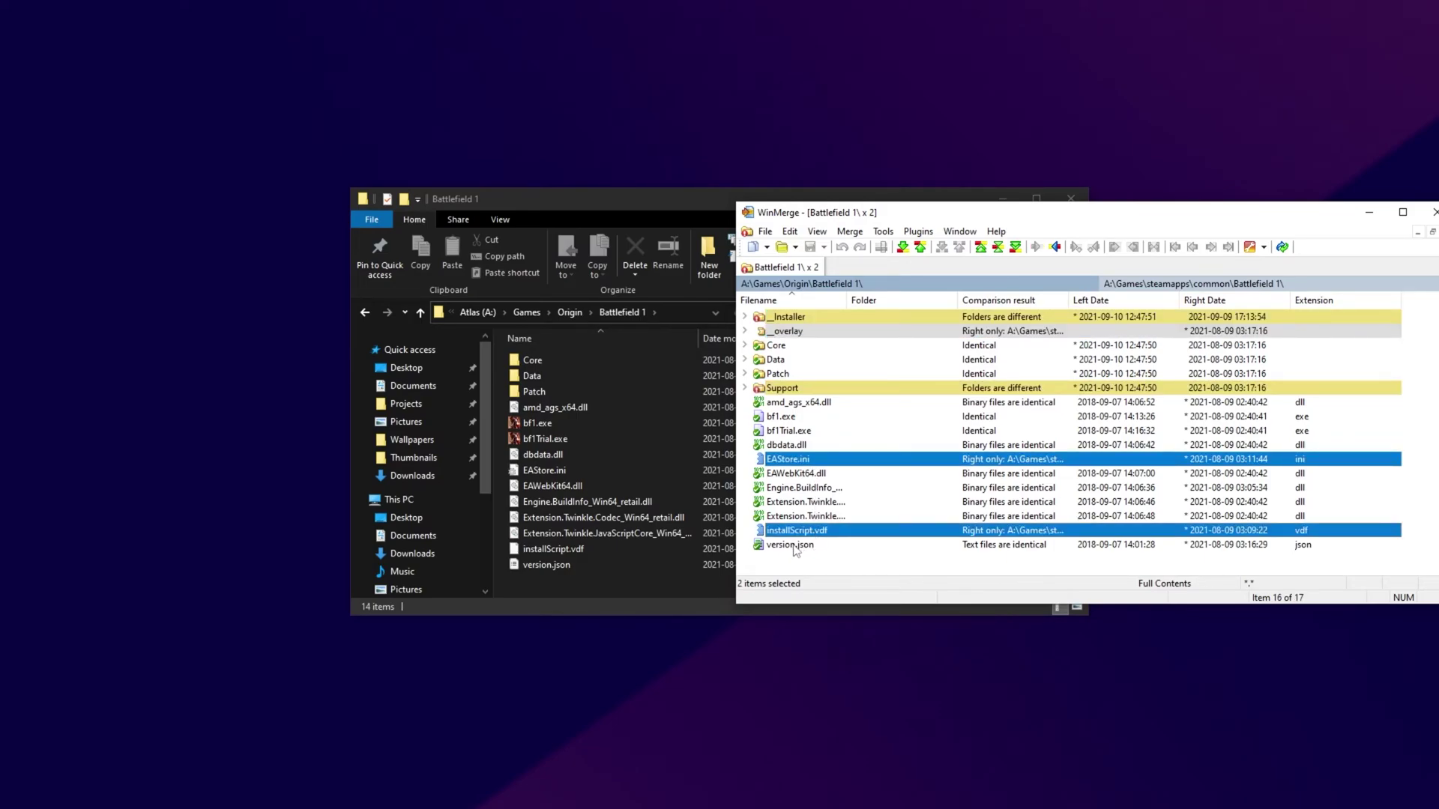
left_click(590, 469)
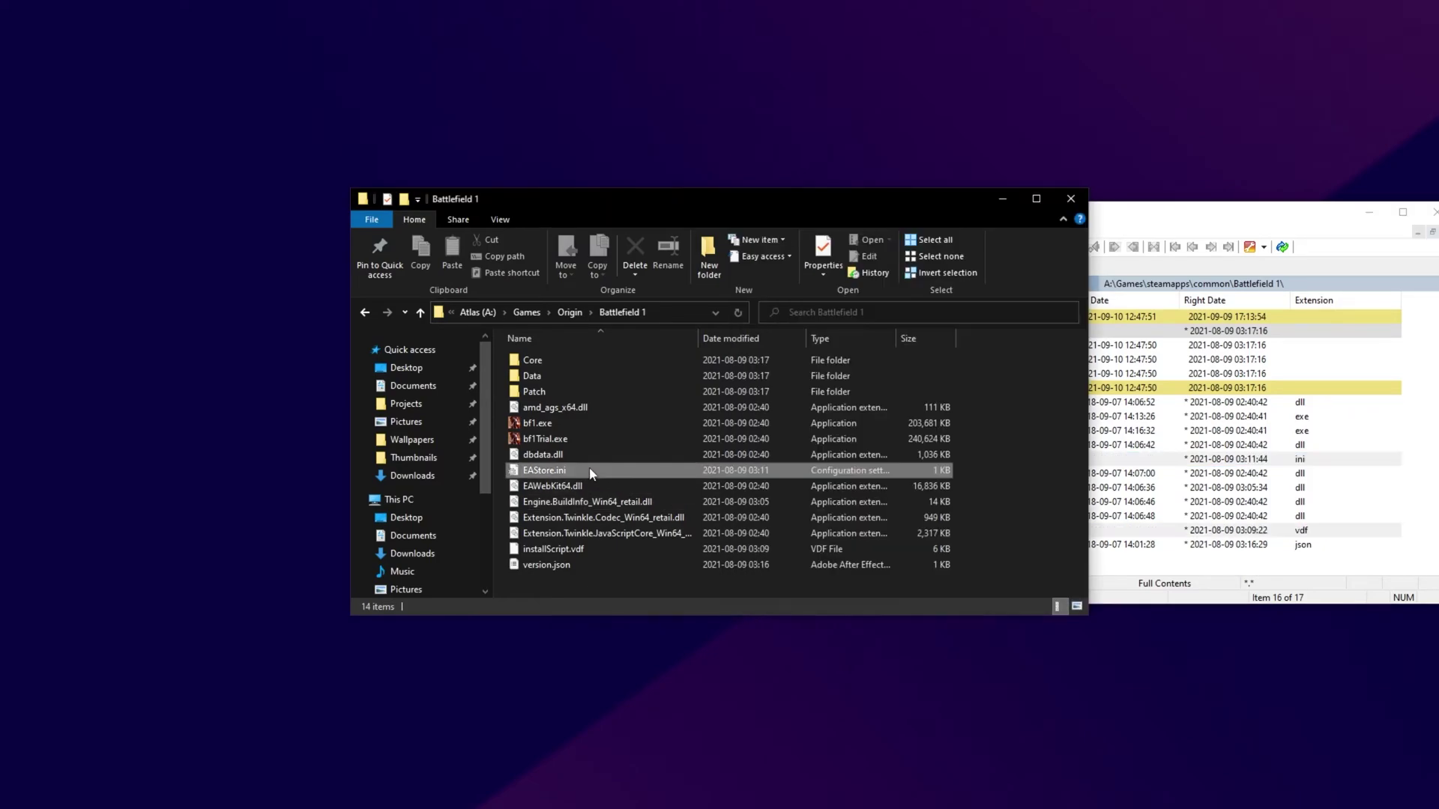
left_click(597, 547, "ctrl")
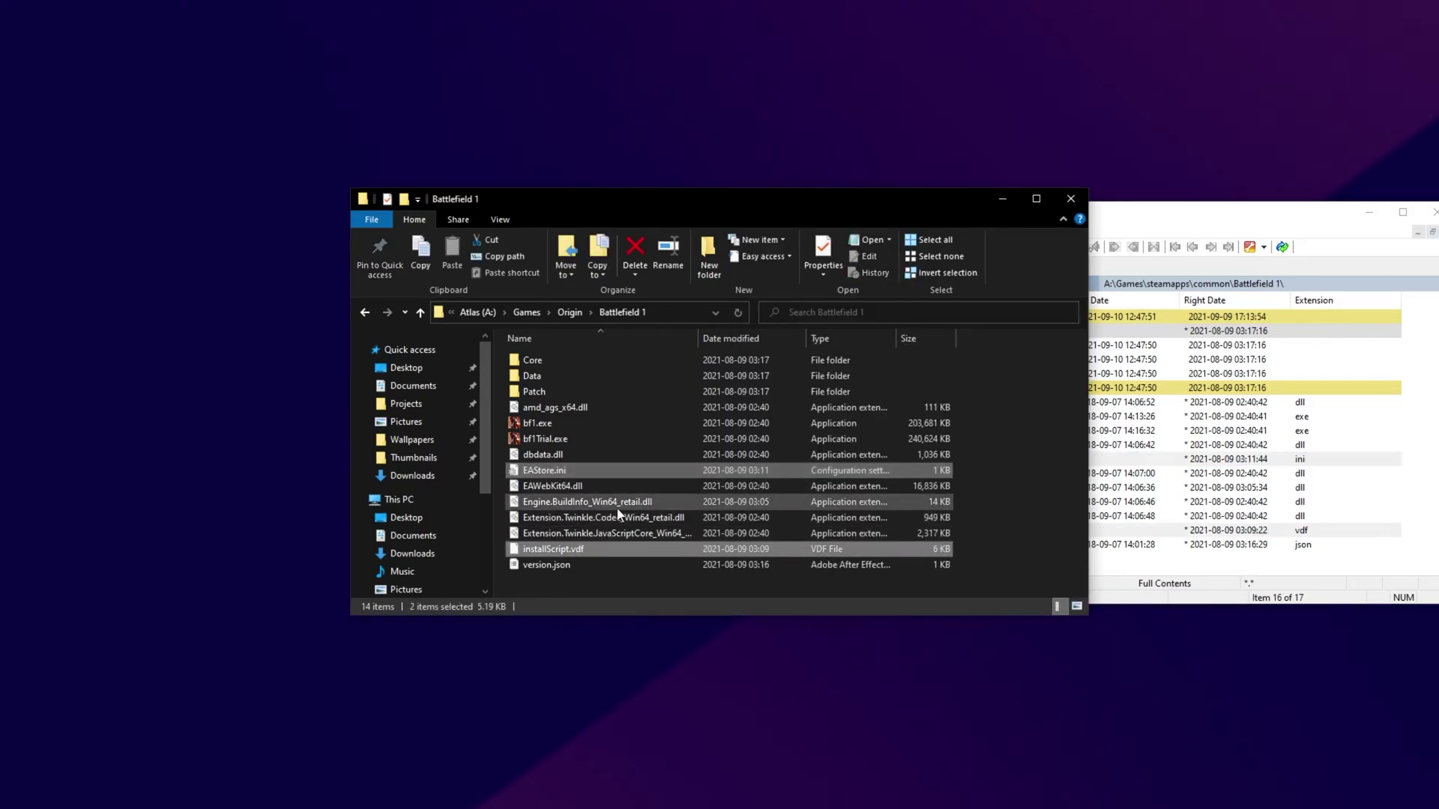
key("Delete")
key("Return")
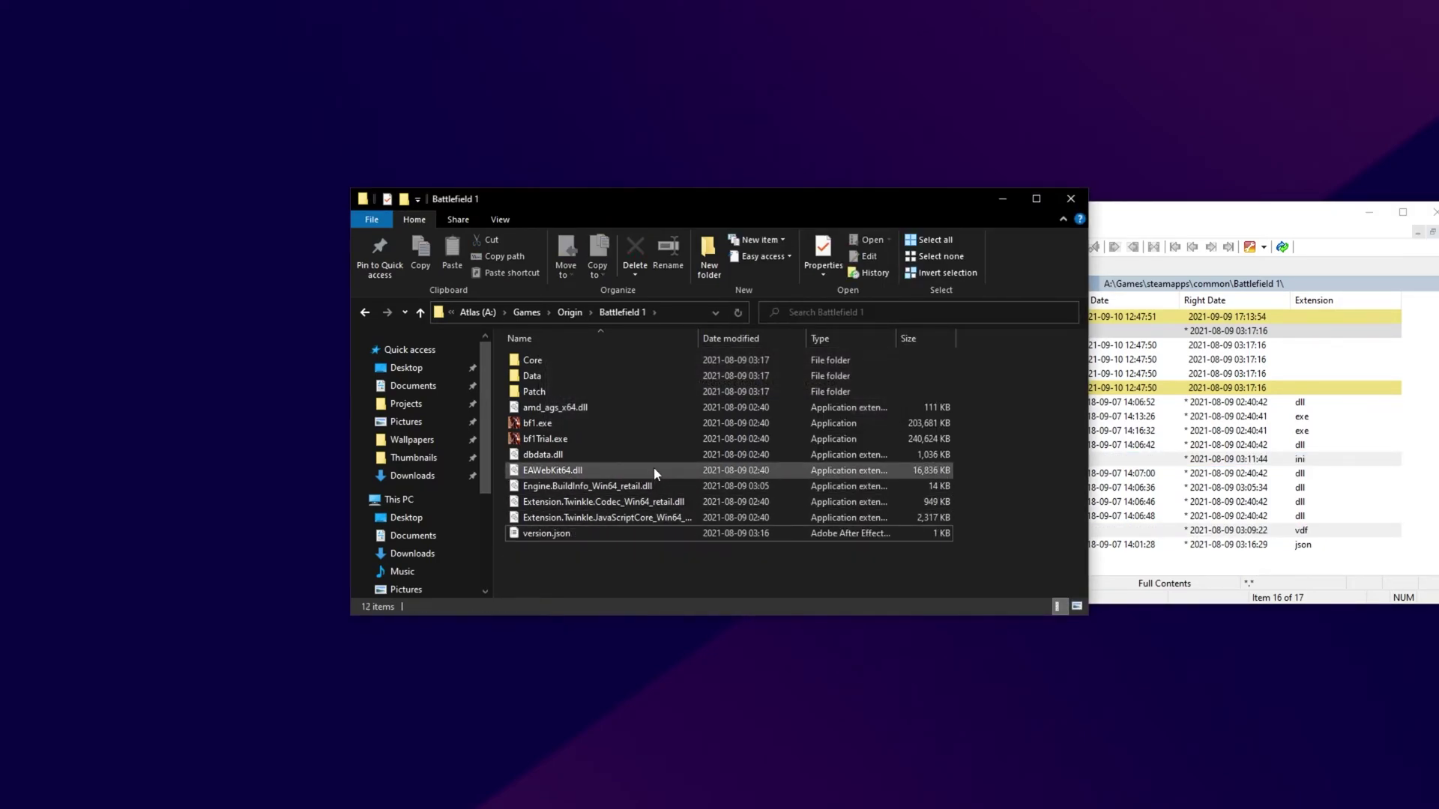
- Recheck the folder comparison, then select bf1.exe in the game folder
left_click(1418, 390)
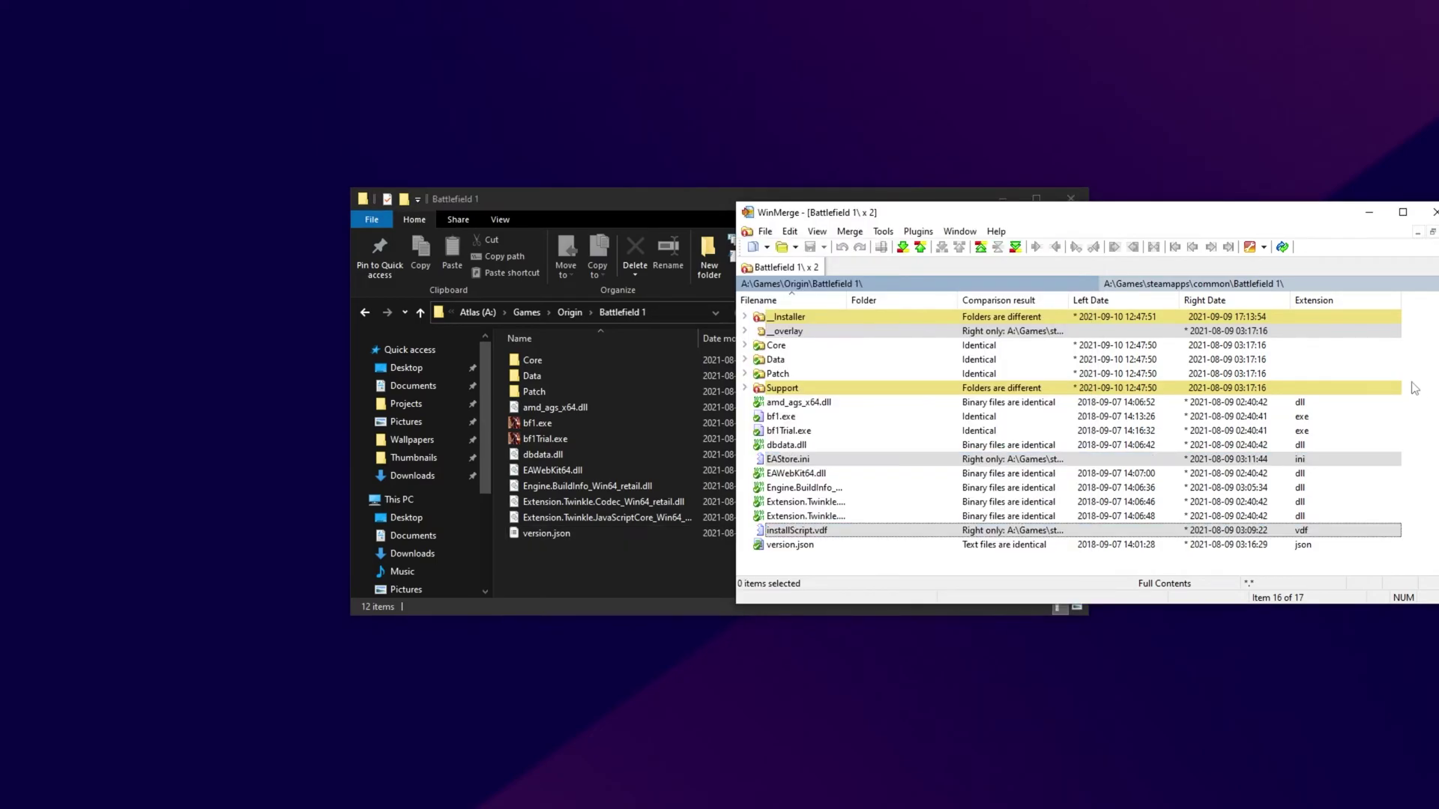
left_click(665, 408)
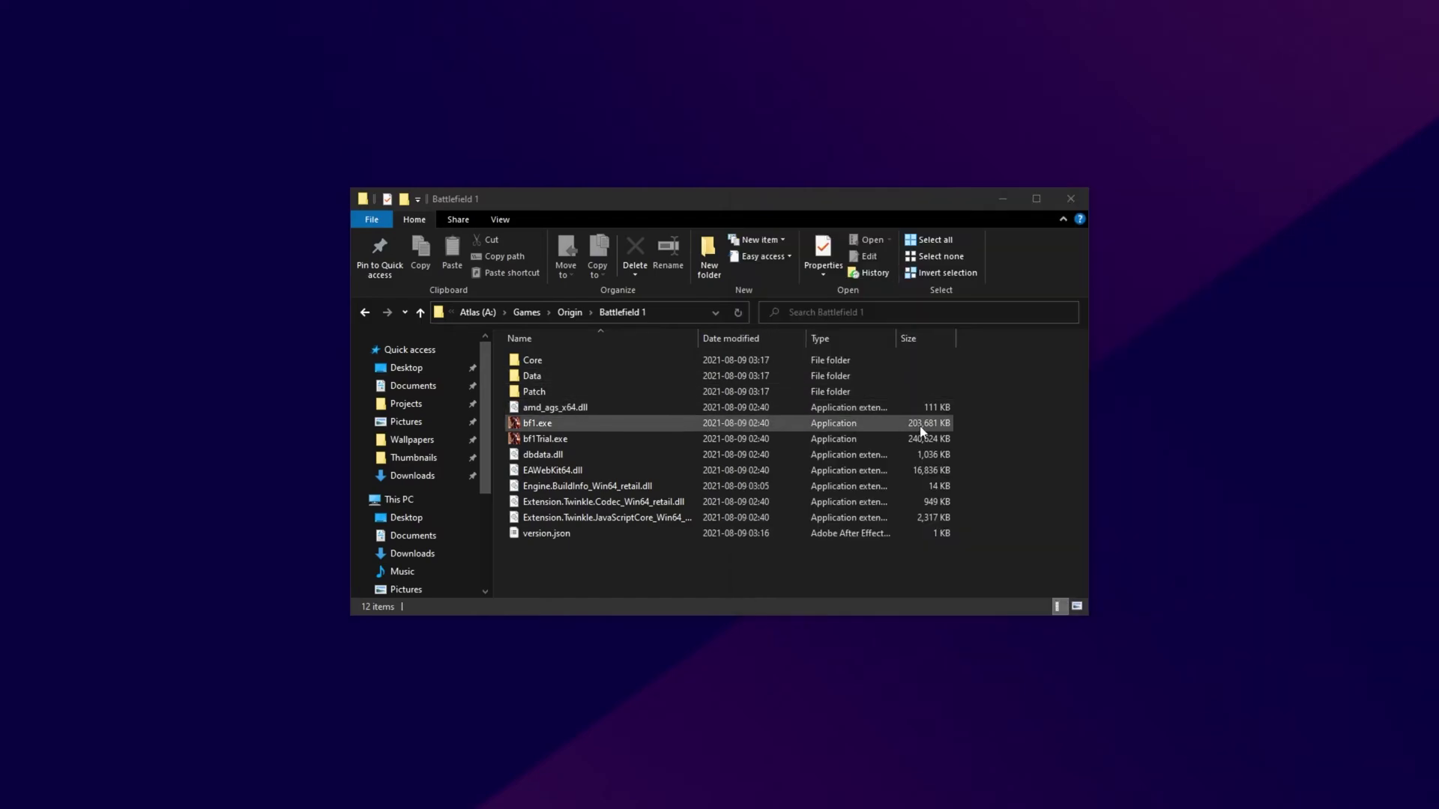
left_click(989, 389)
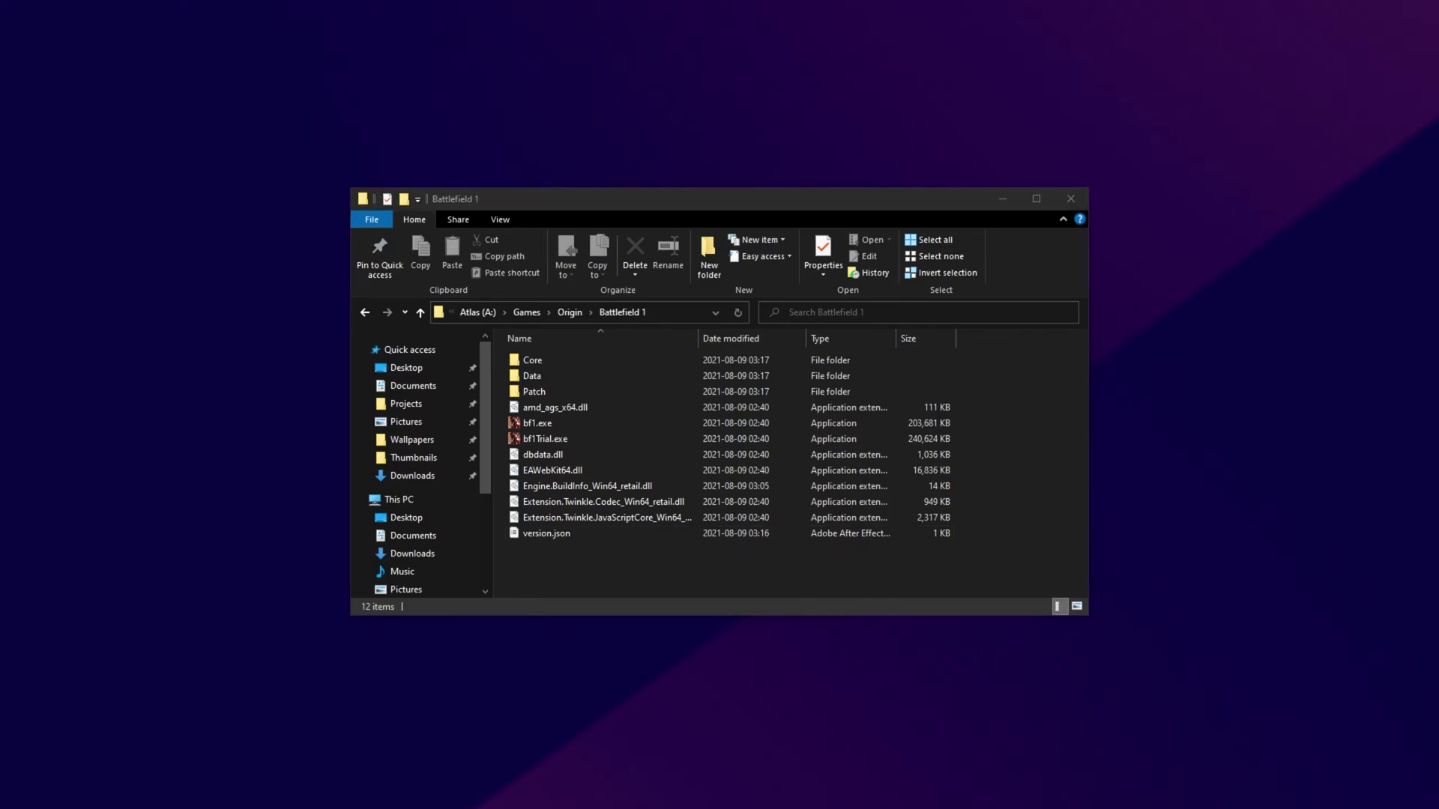
left_click(992, 416)
- Relaunch Origin and resume the Battlefield 1 install from My Game Library to verify the moved files
key("super")
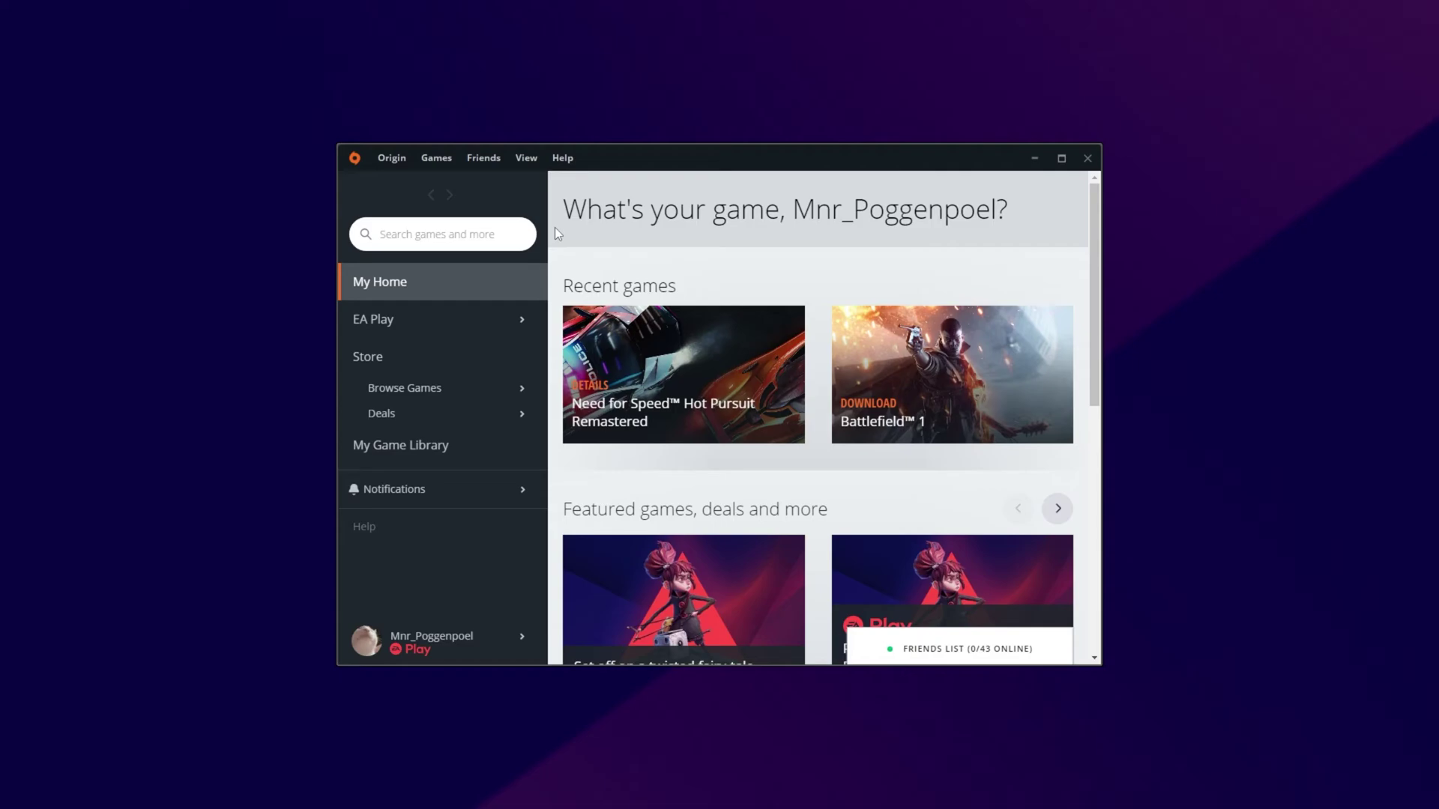
left_click(442, 446)
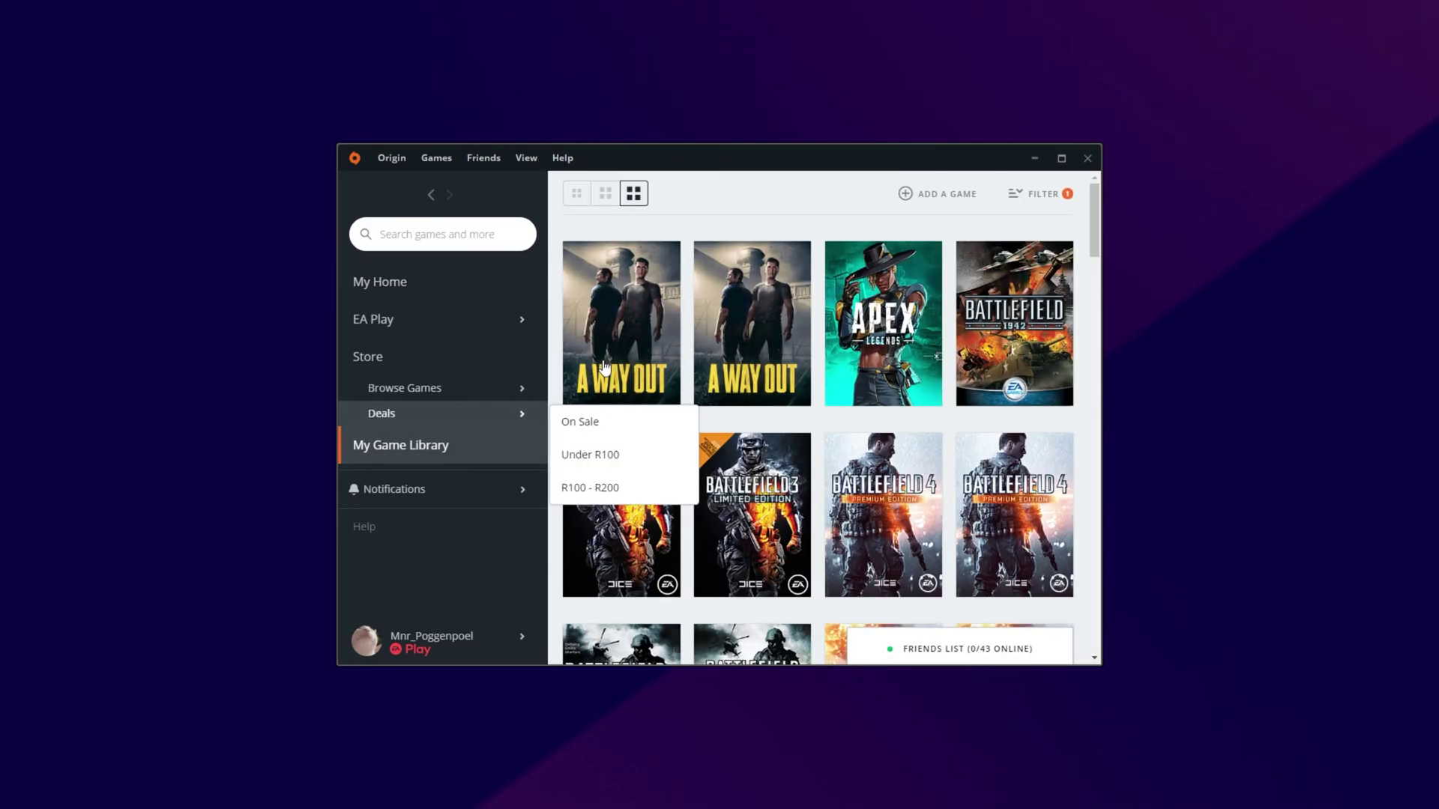
scroll(589, 371, "down", 4)
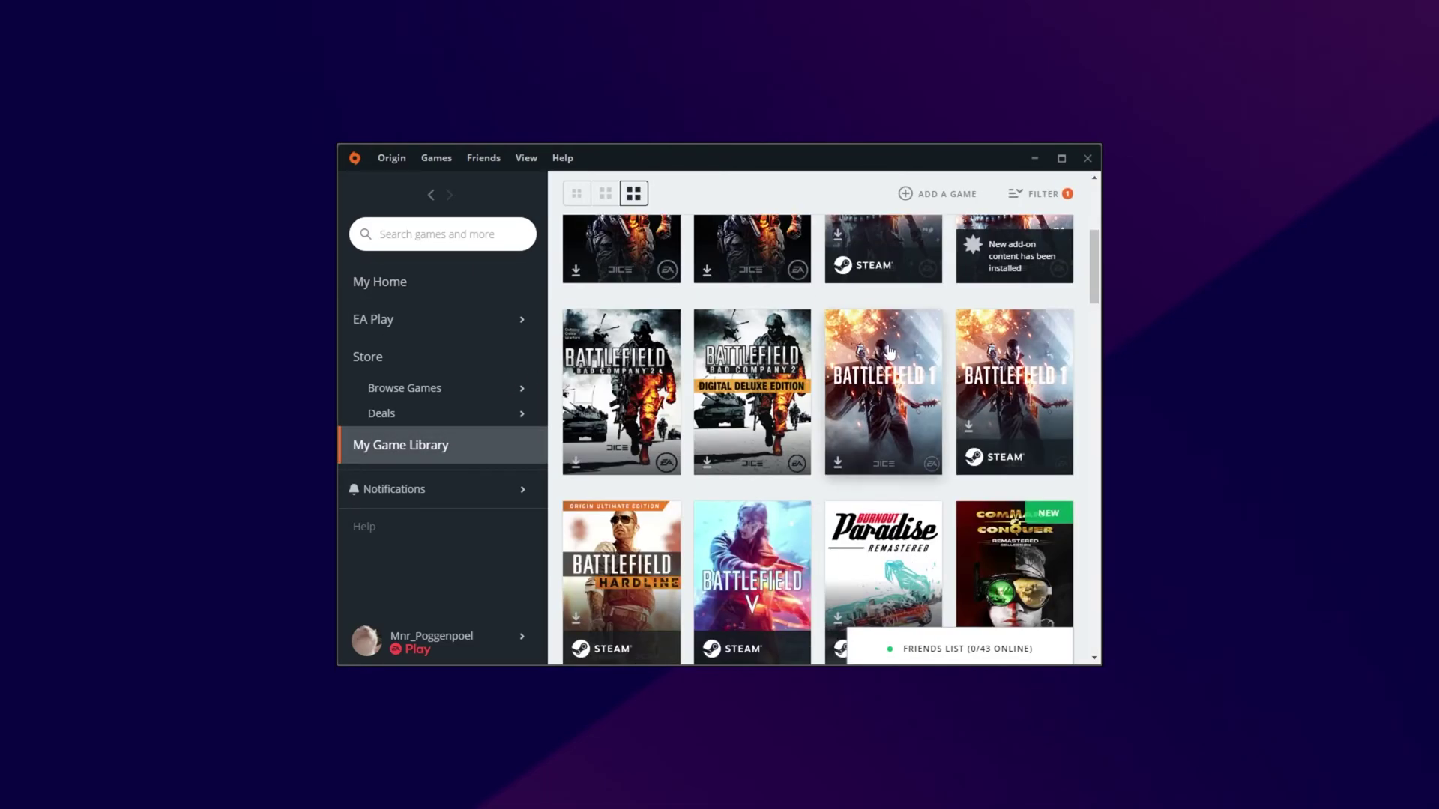
double_click(854, 379)
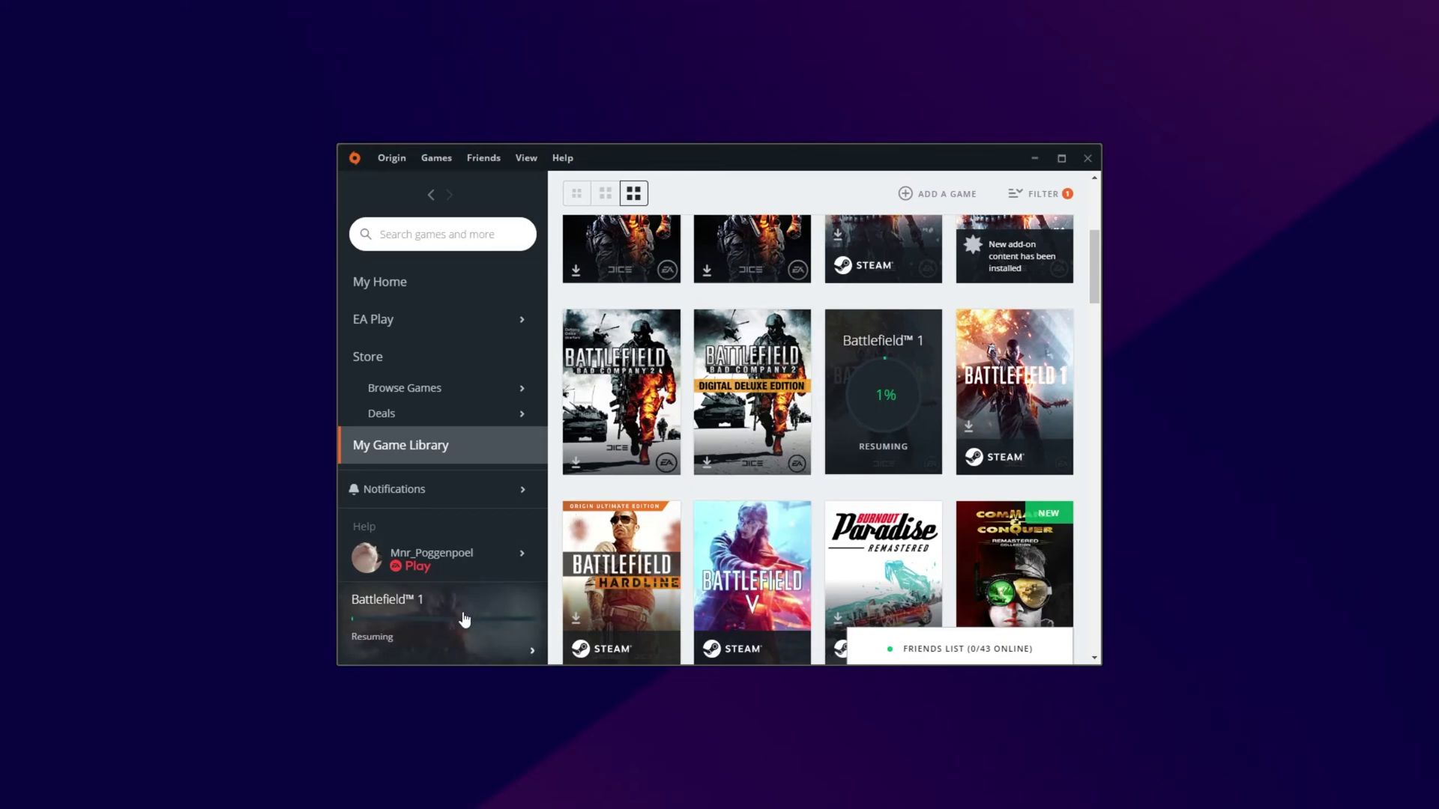
mouse_move(465, 621)
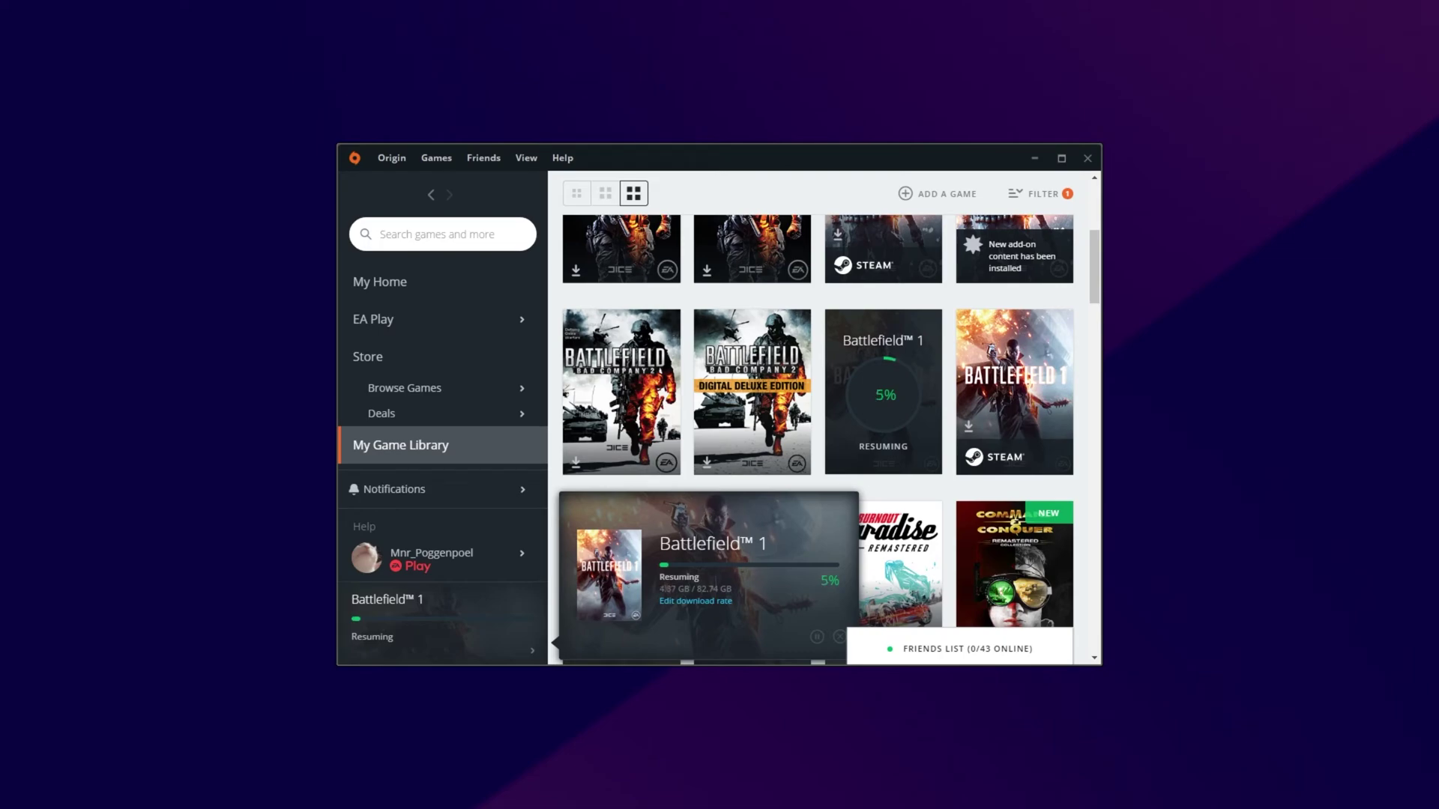
key("ctrl+shift+Escape")
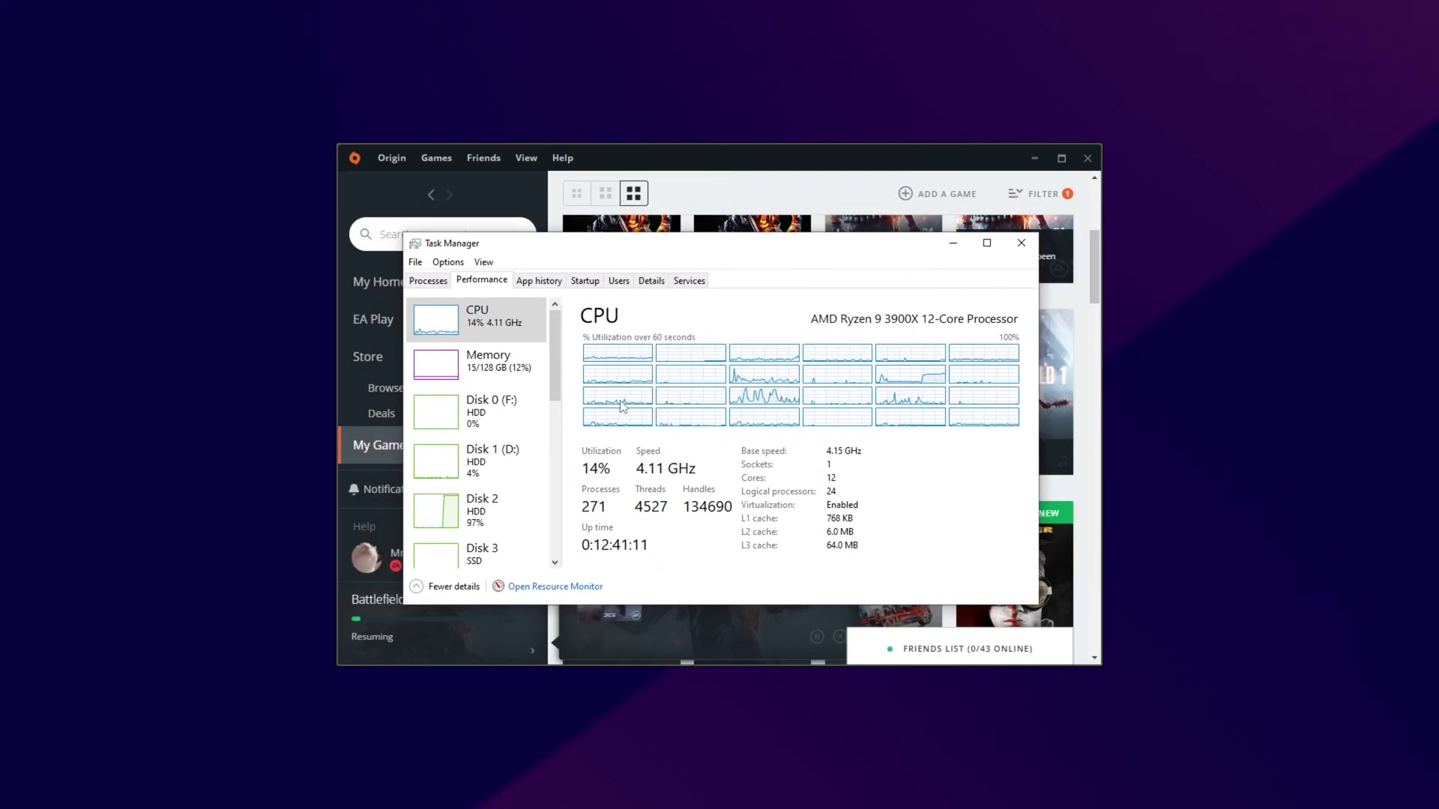
left_click(494, 510)
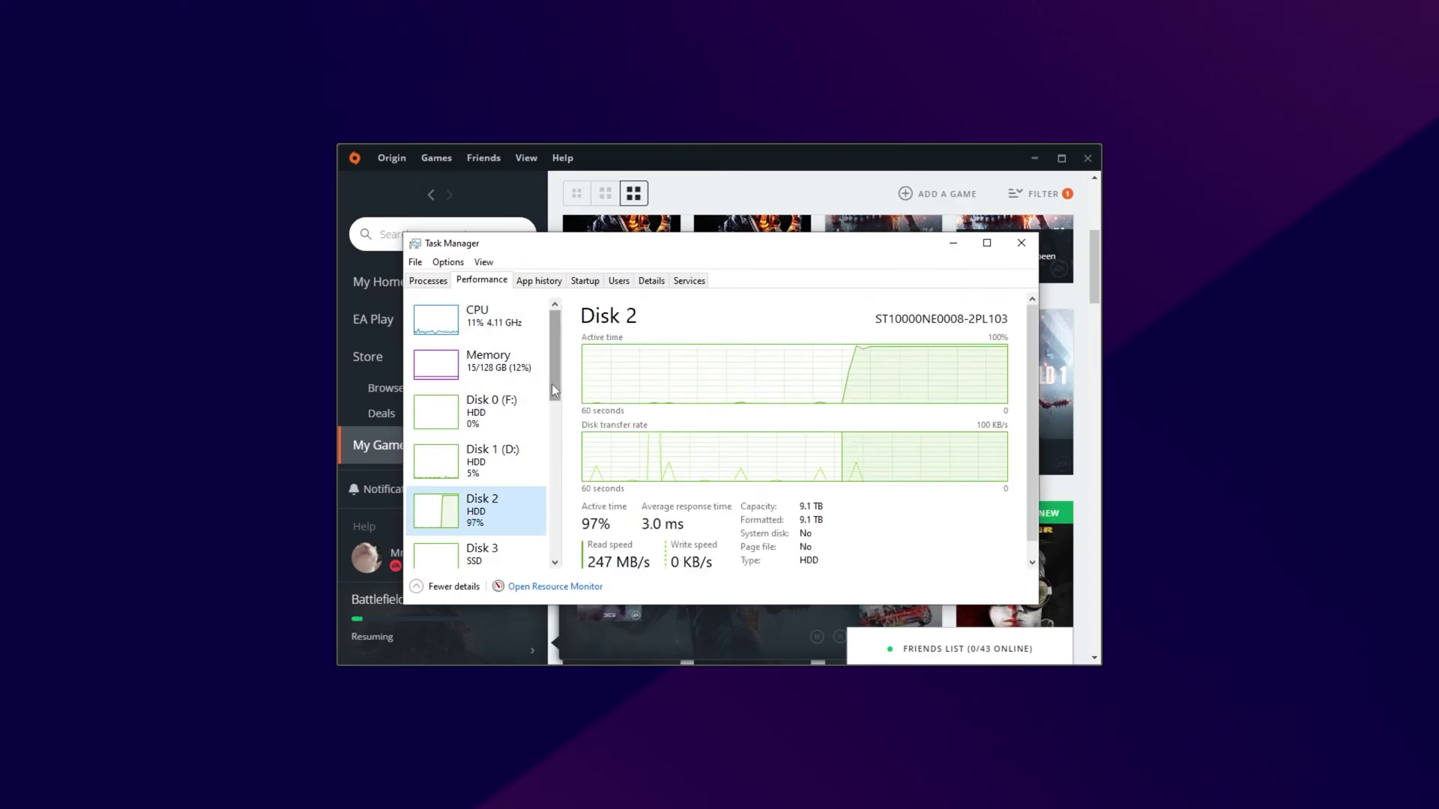
left_click_drag(552, 383, 556, 500)
left_click(491, 397)
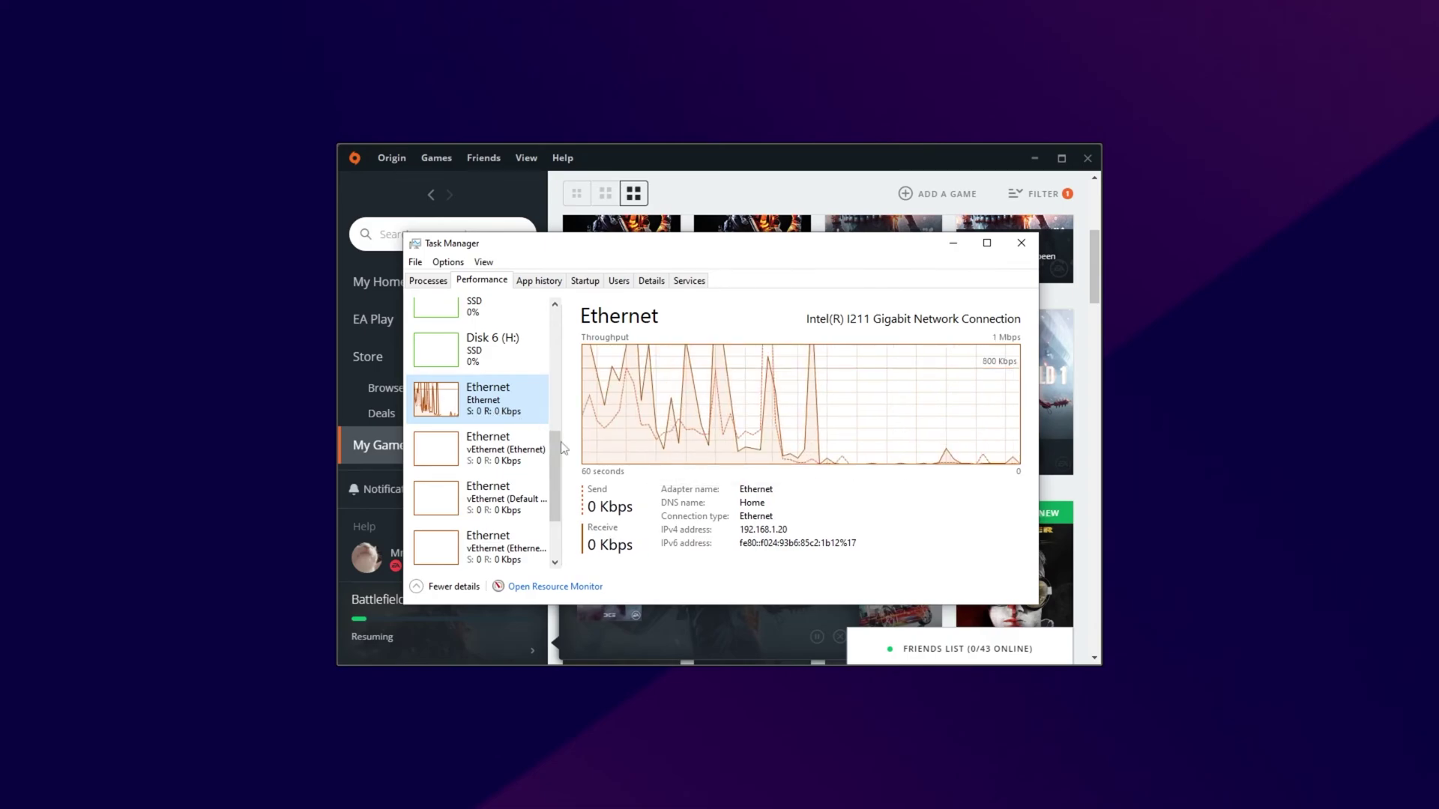
scroll(554, 444, "up", 5)
key("alt+F4")
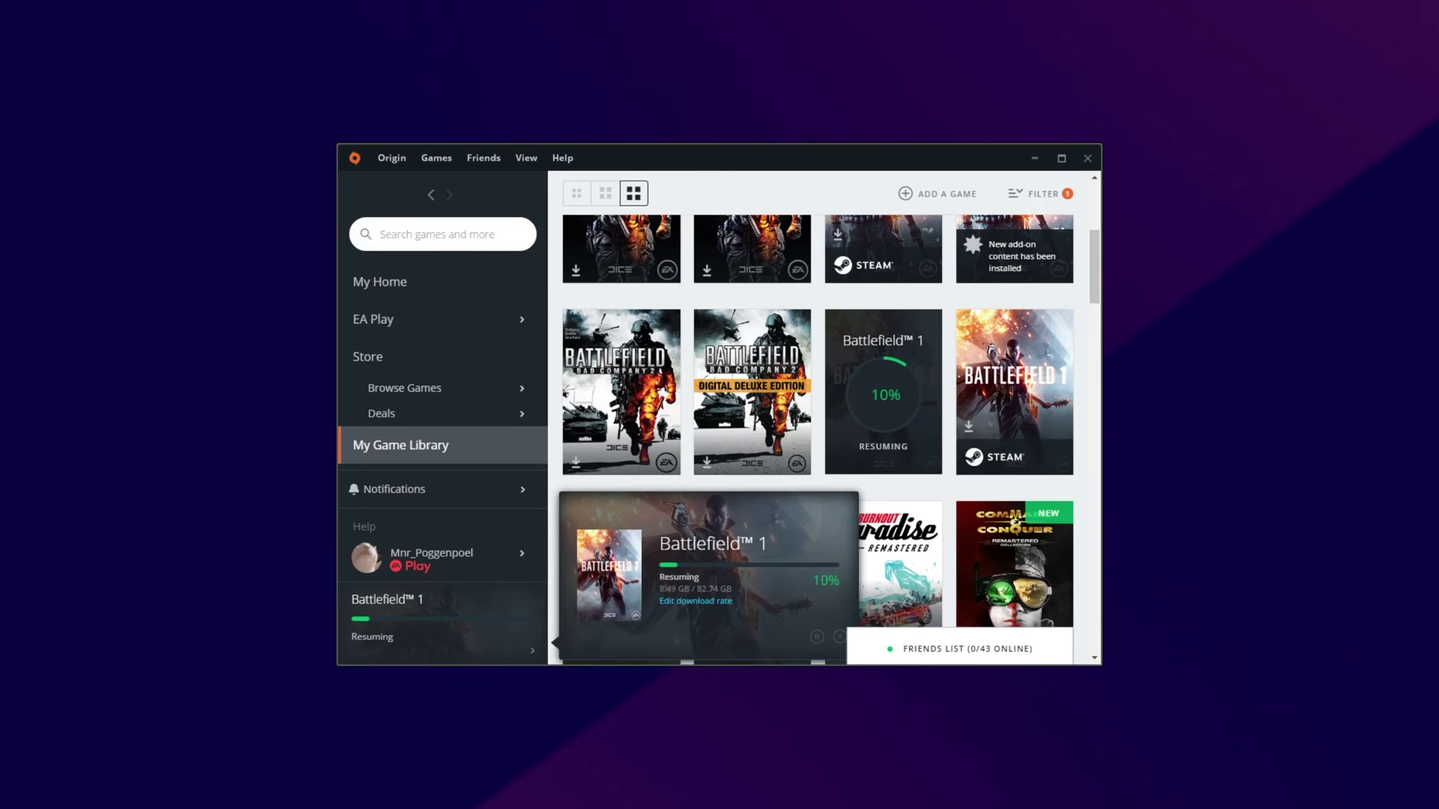
- Launch Battlefield 1 with Play, then switch back and close its details panel
key("alt+Tab")
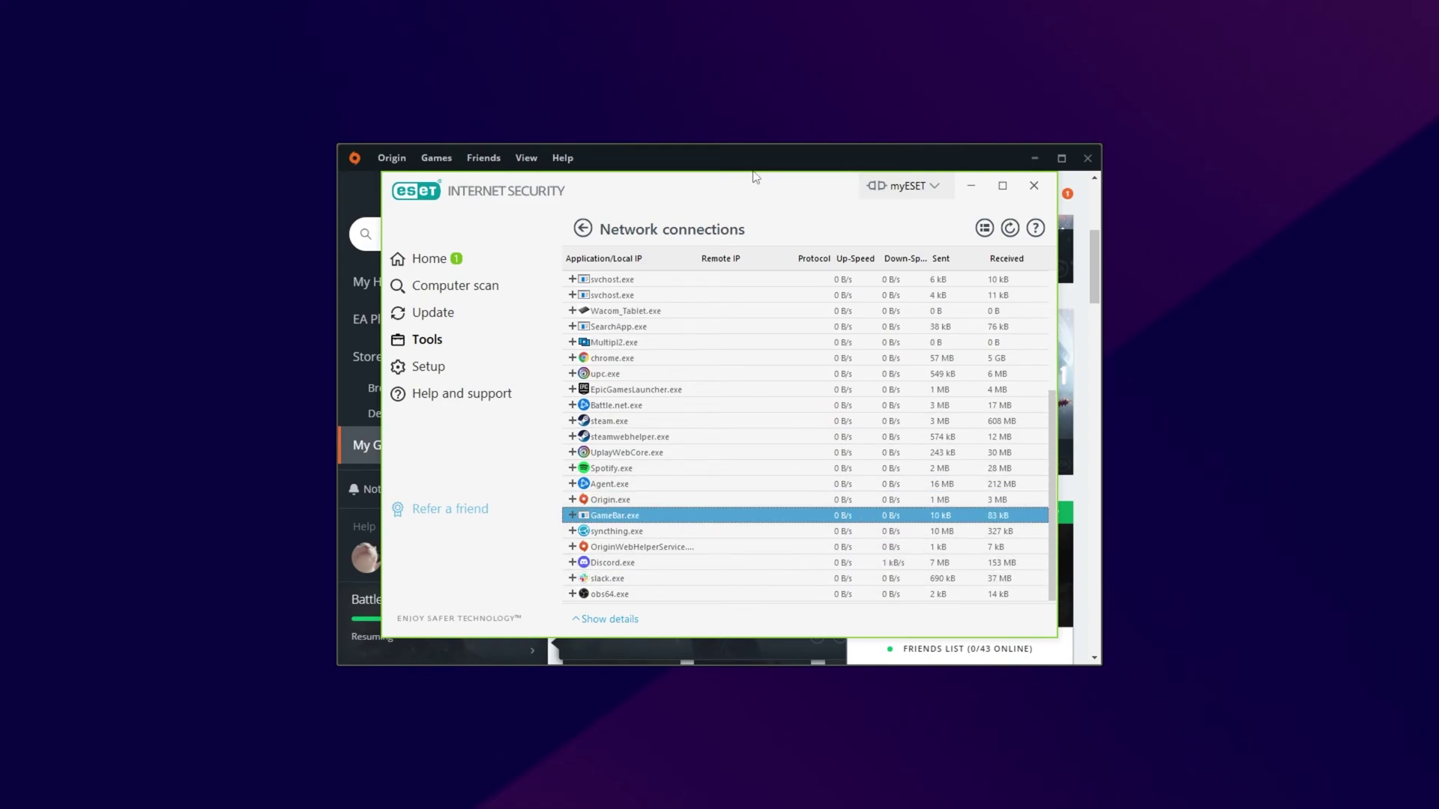
key("alt+Tab")
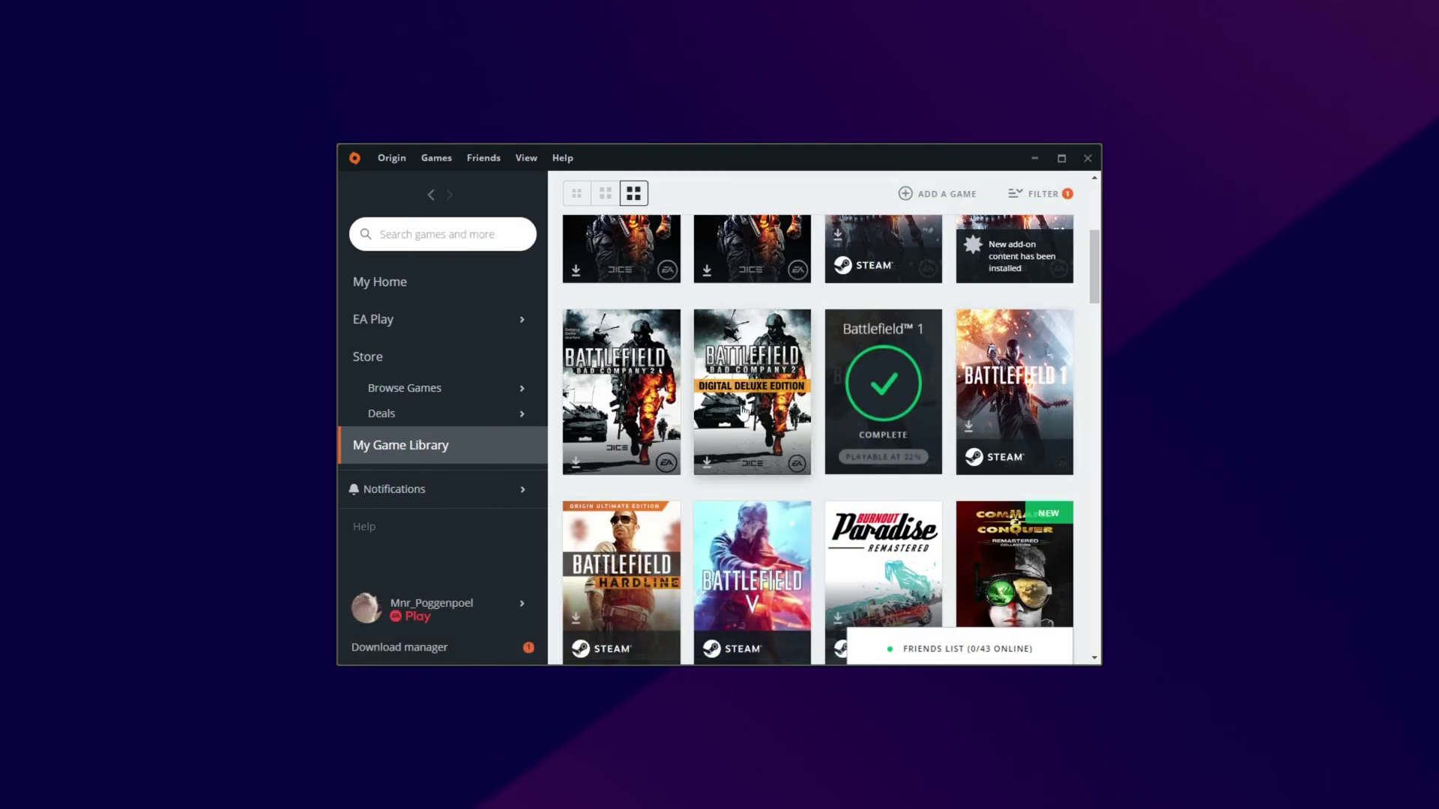
left_click(924, 404)
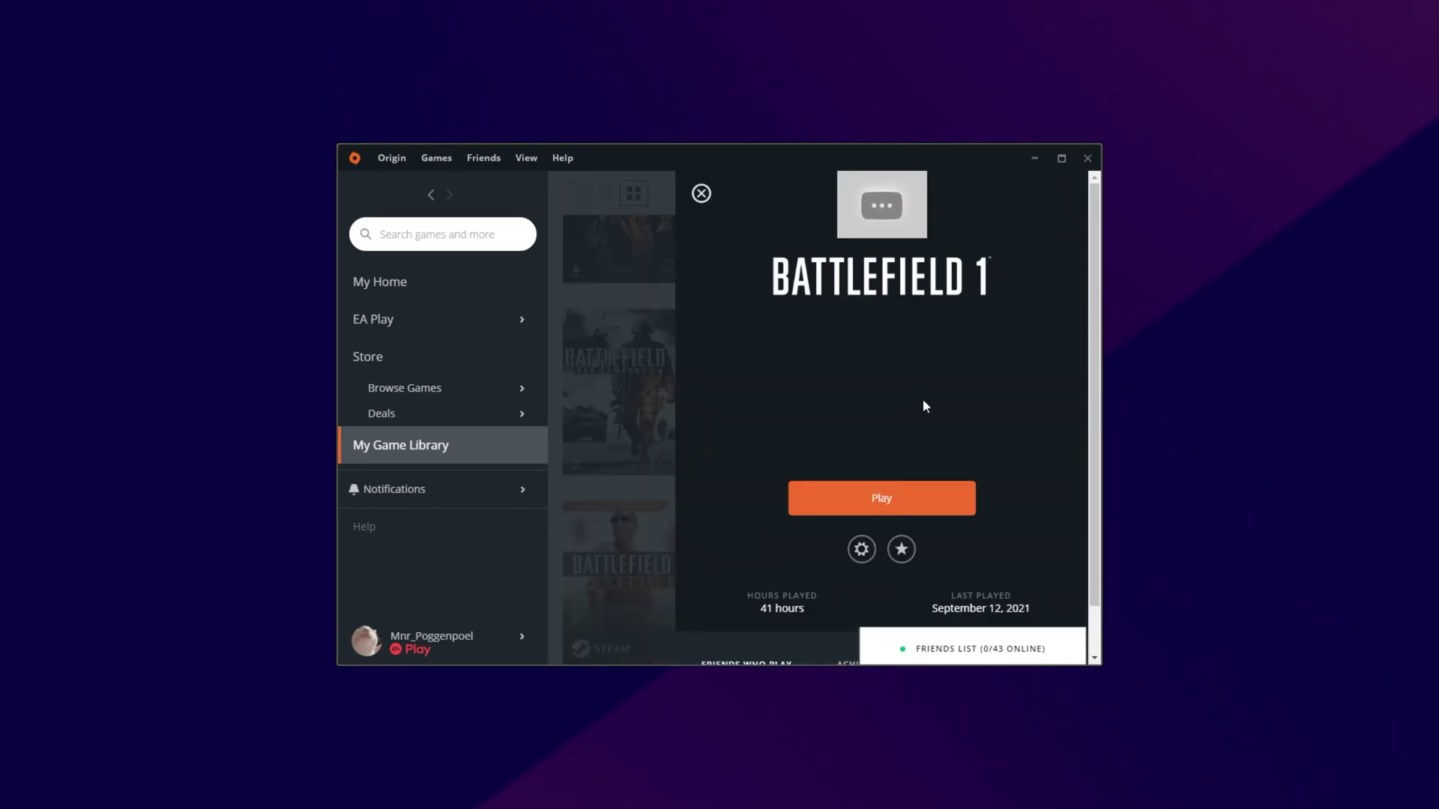
left_click(907, 512)
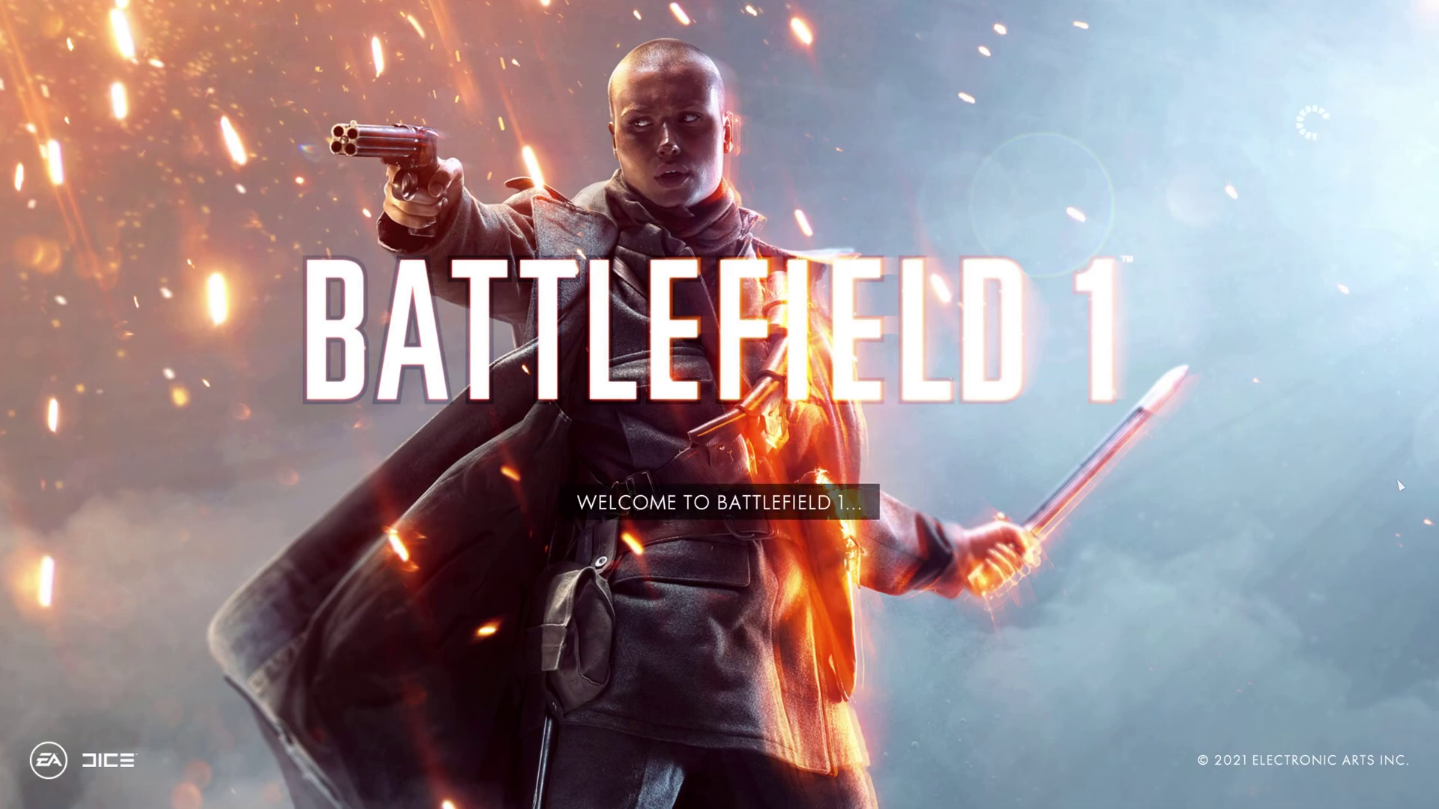
key("alt+Tab")
left_click(675, 297)
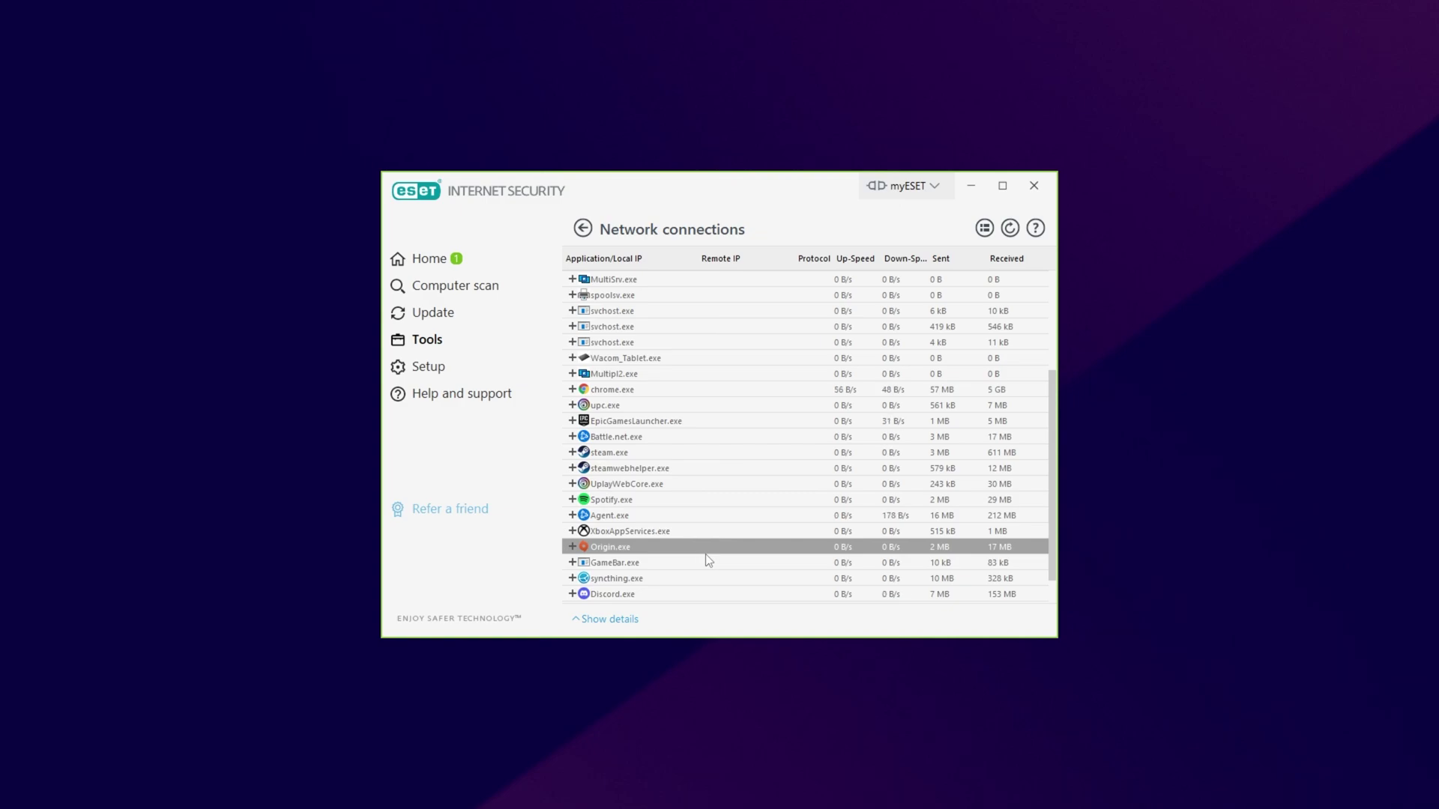
- Select Origin.exe in ESET's network connections list, then minimise Origin to reveal the A:\Games\Origin\Battlefield 1 folder
left_click(779, 552)
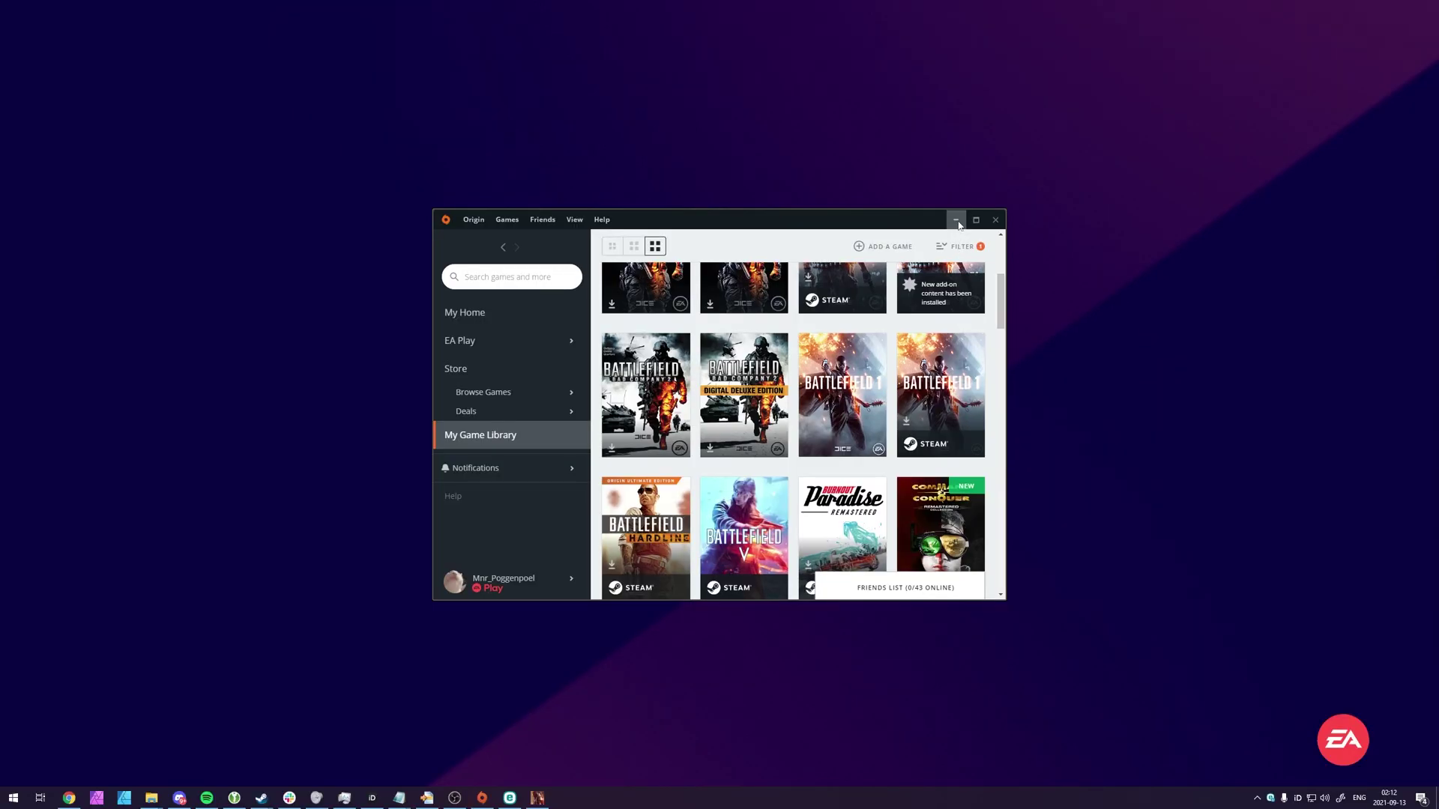
left_click(956, 221)
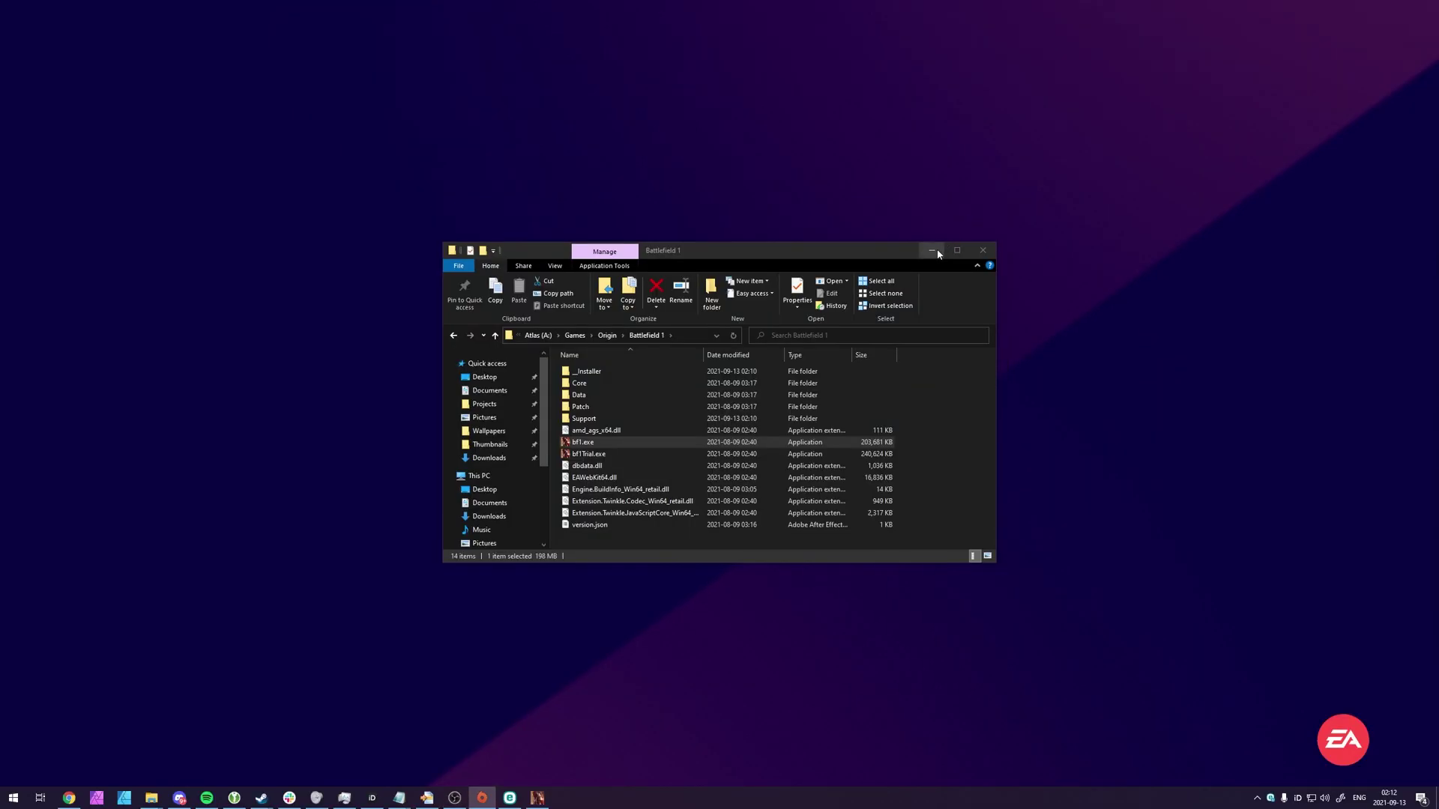